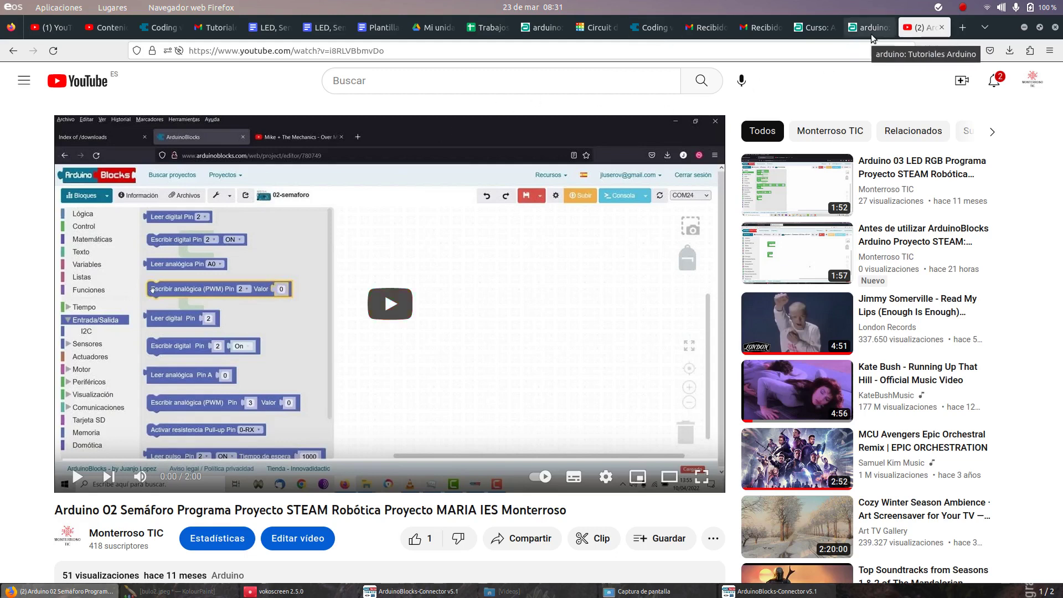
Step: Switch from the YouTube video to the Tinkercad circuit with the Arduino Uno and soil moisture sensor
{"action": "left_click", "coordinate": [595, 27]}
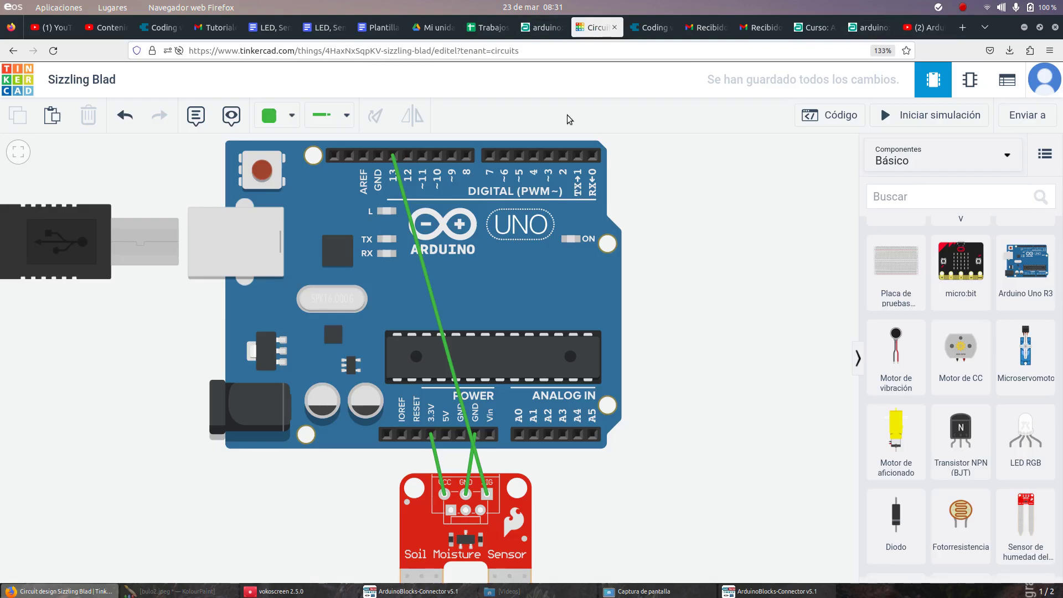
{"action": "scroll", "coordinate": [591, 506], "scroll_direction": "up", "scroll_amount": 1}
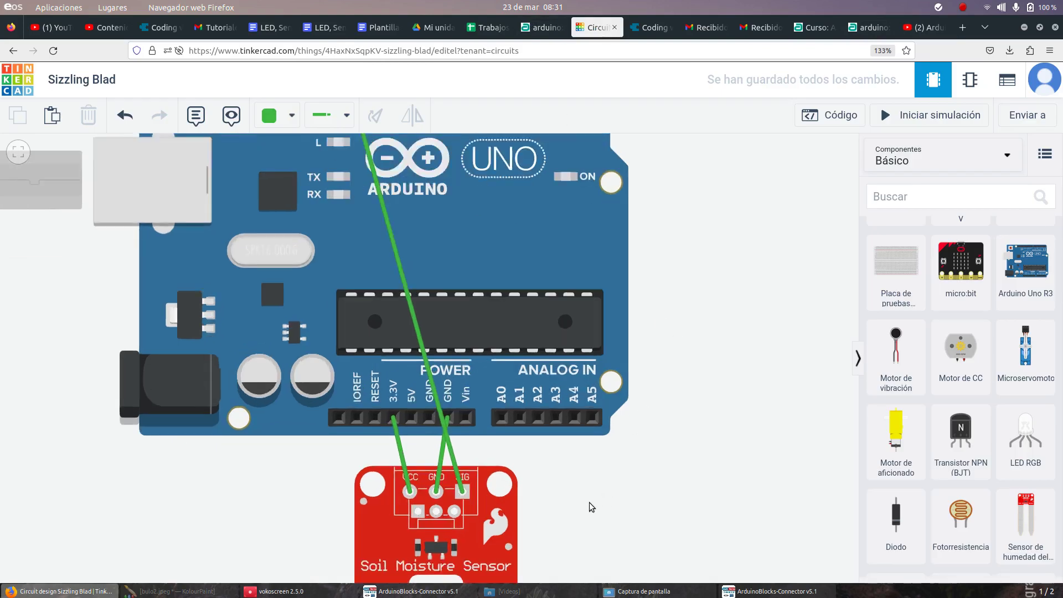
{"action": "scroll", "coordinate": [589, 503], "scroll_direction": "up", "scroll_amount": 1}
{"action": "scroll", "coordinate": [648, 500], "scroll_direction": "up", "scroll_amount": 1}
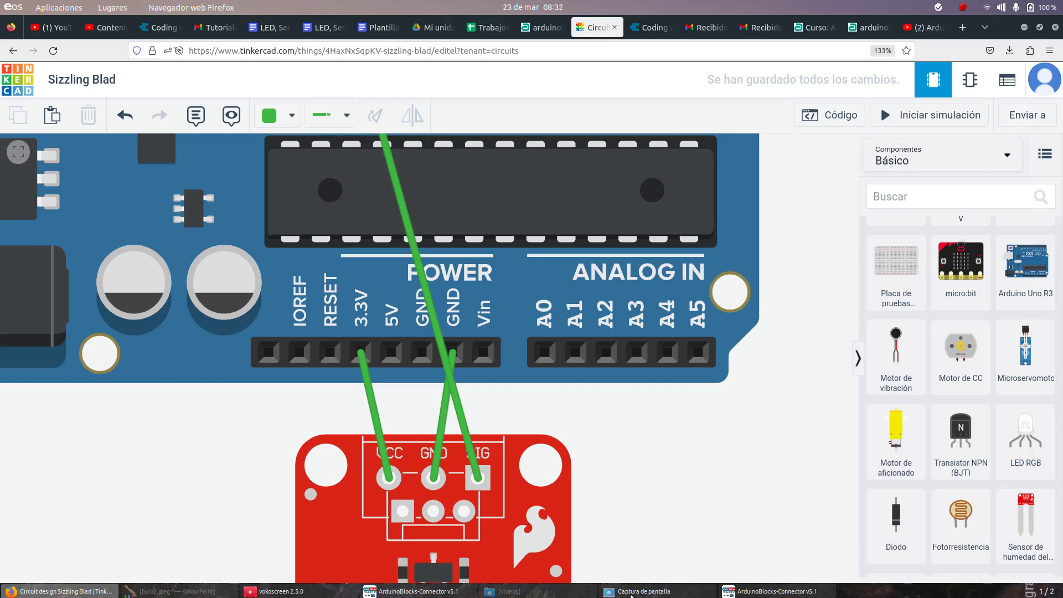
{"action": "scroll", "coordinate": [549, 542], "scroll_direction": "down", "scroll_amount": 3}
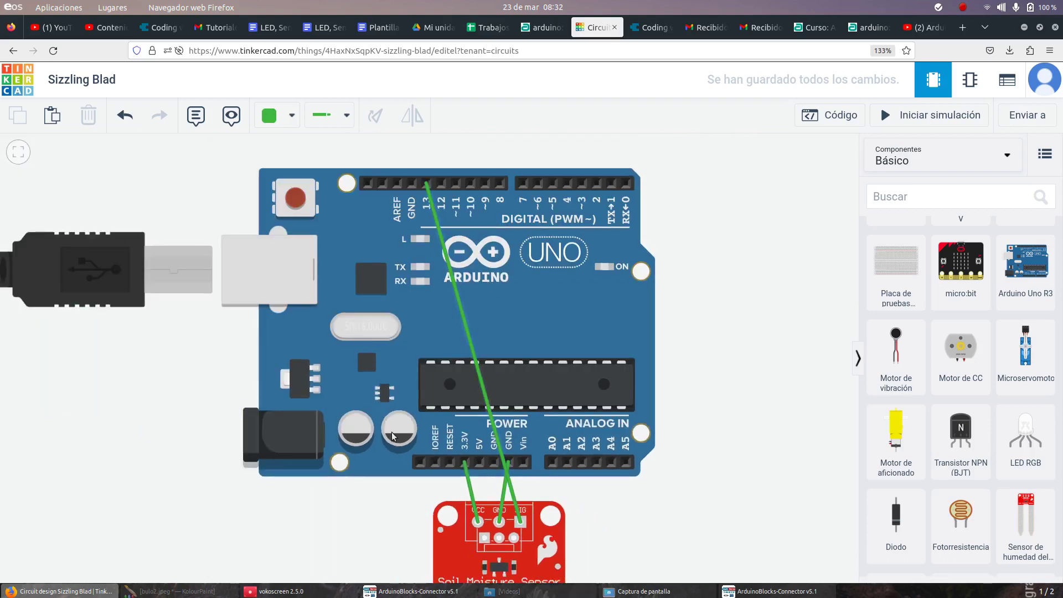
{"action": "left_click_drag", "start_coordinate": [176, 423], "coordinate": [164, 378]}
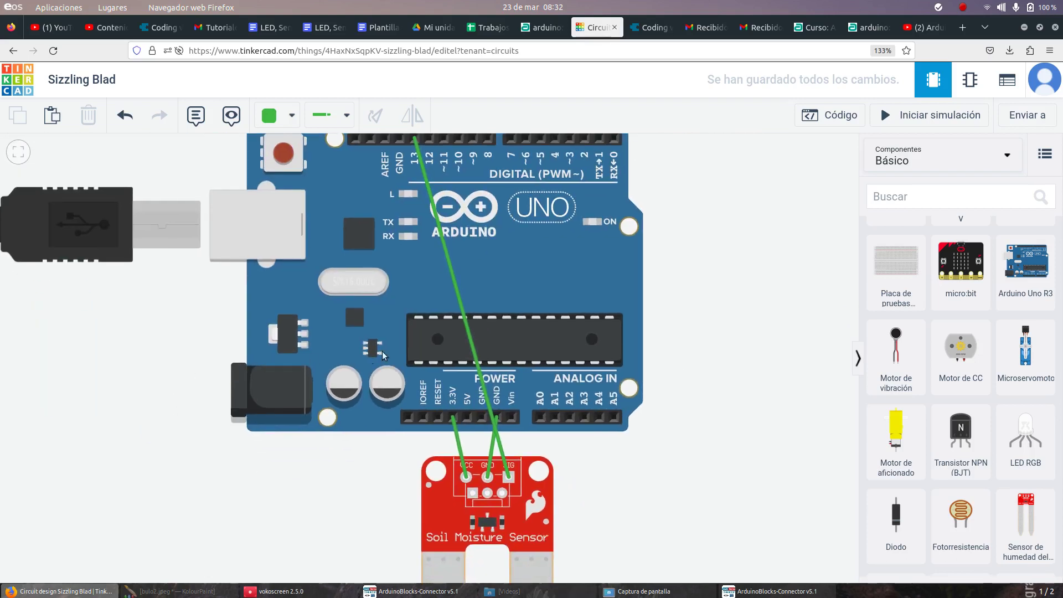
Step: Delete the green pin 13–SIG, 3.3V–VCC and GND wires, then zoom in on the sensor
{"action": "left_click", "coordinate": [473, 355]}
{"action": "key", "text": "Delete"}
{"action": "left_click", "coordinate": [459, 443]}
{"action": "key", "text": "Delete"}
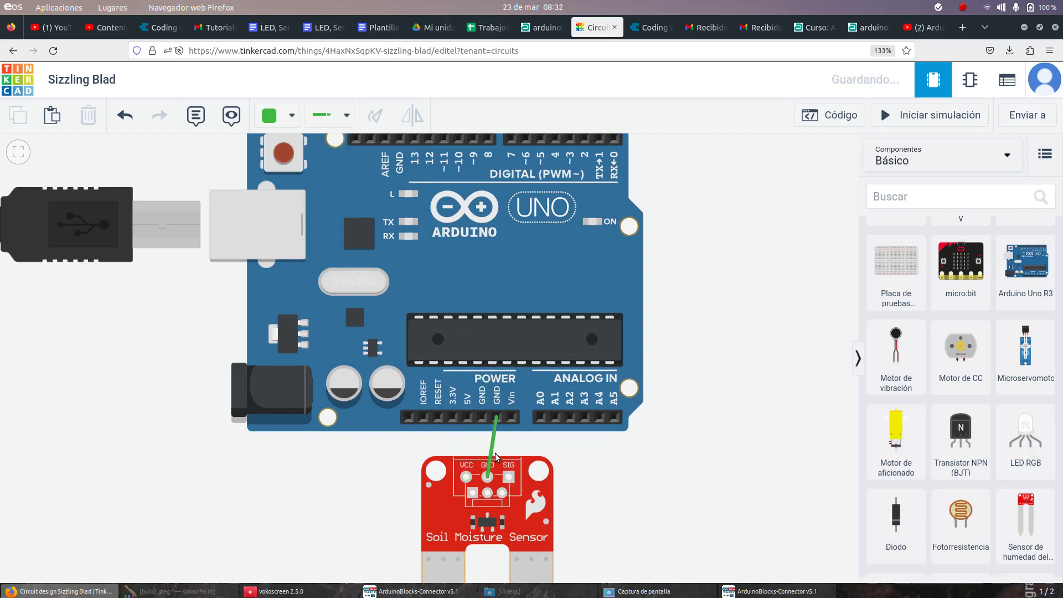
{"action": "left_click", "coordinate": [492, 450]}
{"action": "key", "text": "Delete"}
{"action": "scroll", "coordinate": [490, 556], "scroll_direction": "up", "scroll_amount": 3}
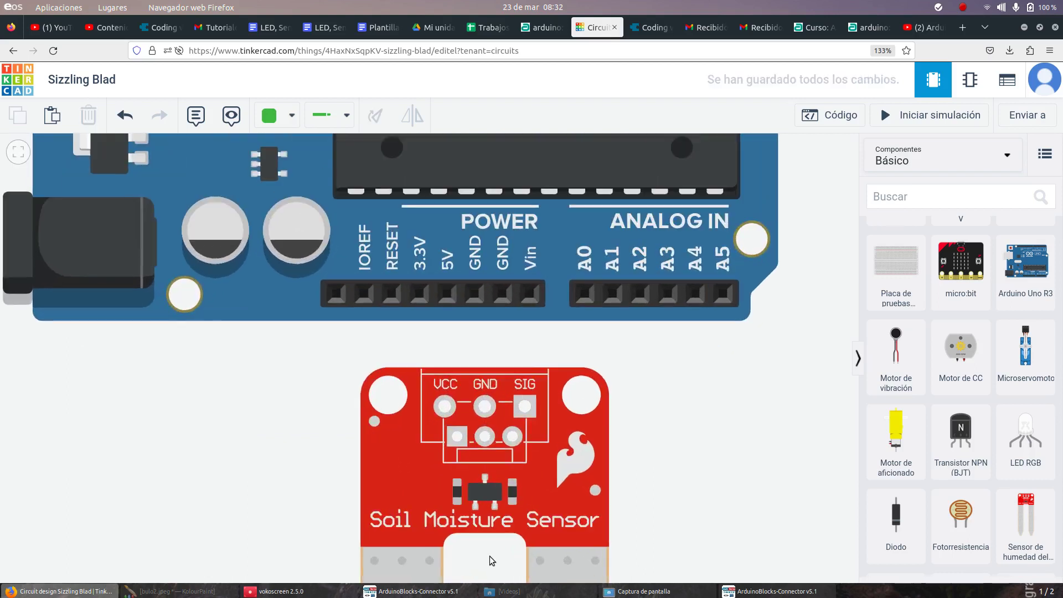
{"action": "scroll", "coordinate": [490, 556], "scroll_direction": "up", "scroll_amount": 1}
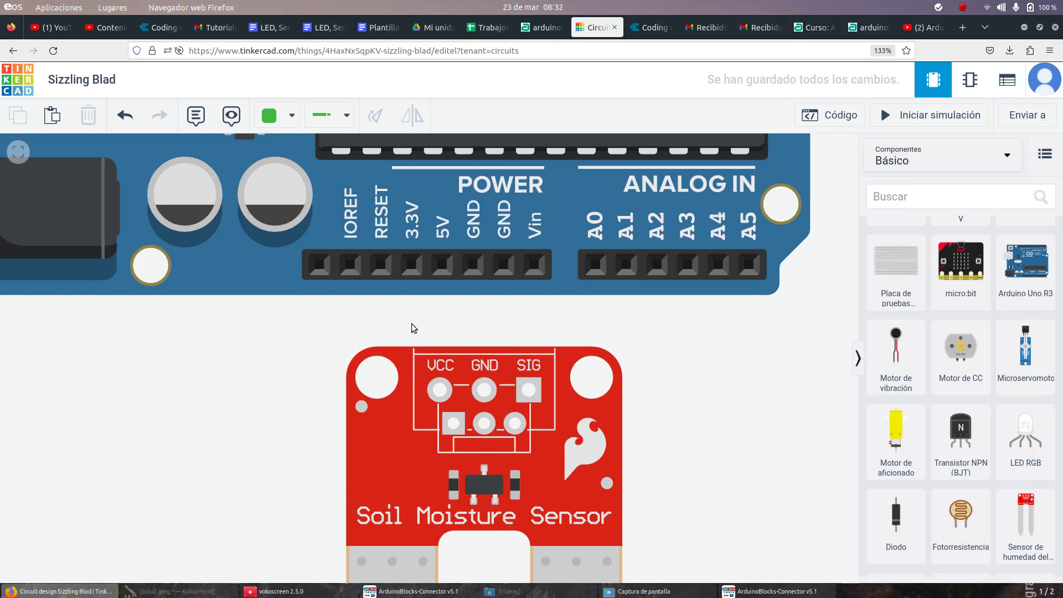
Step: Wire the sensor's VCC pin to the Arduino 3.3V pin in red (Rojo)
{"action": "left_click", "coordinate": [439, 390]}
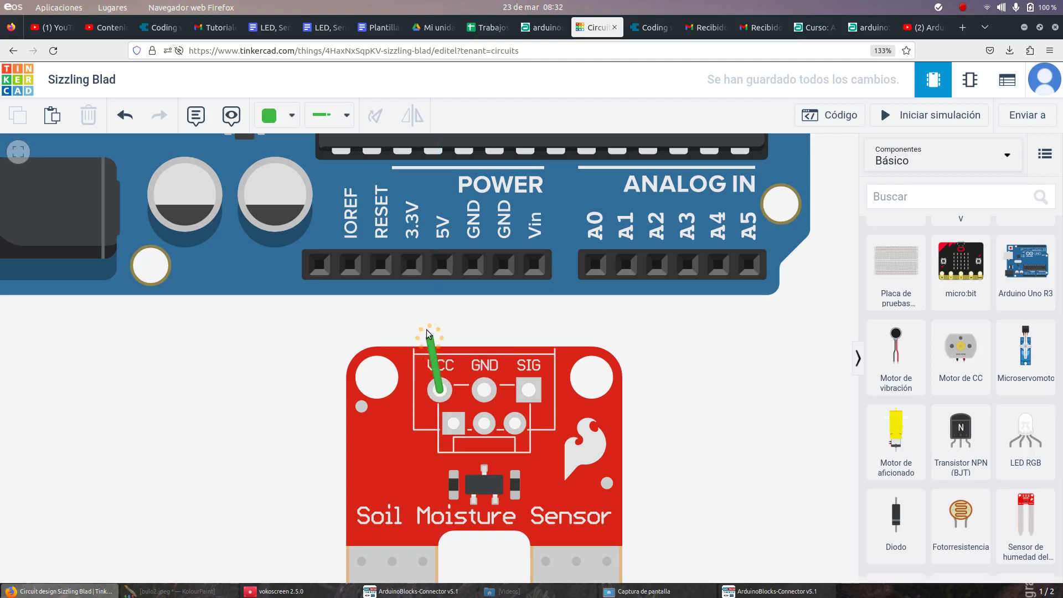
{"action": "left_click", "coordinate": [417, 265]}
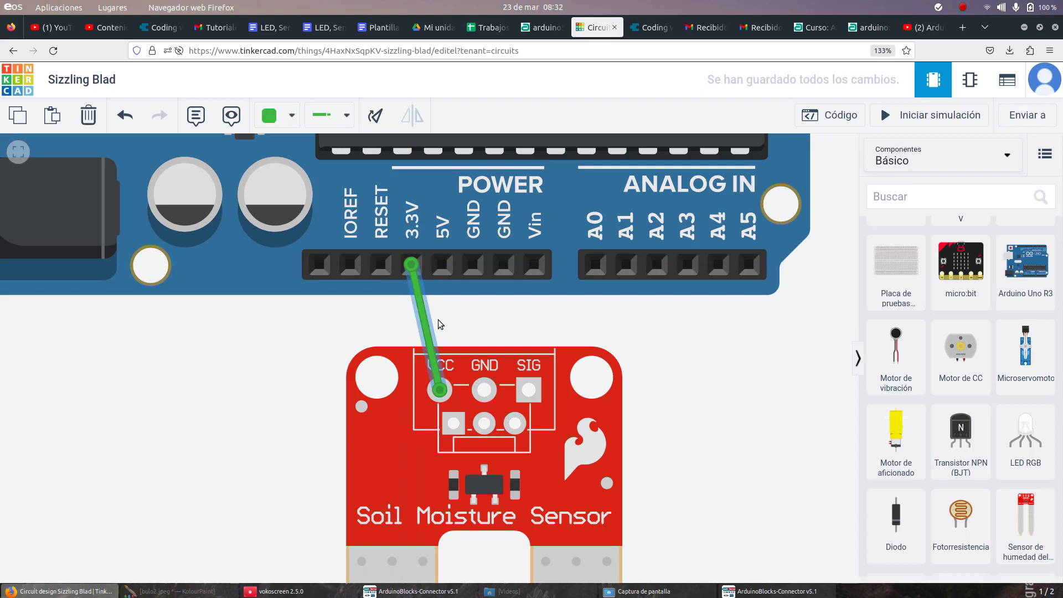
{"action": "left_click", "coordinate": [292, 115]}
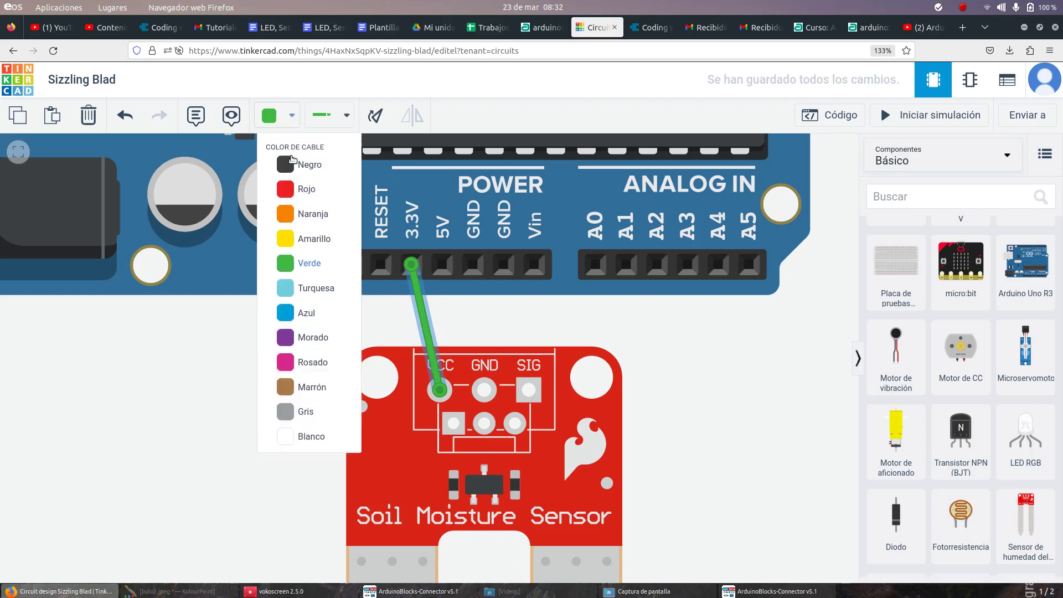
{"action": "left_click", "coordinate": [297, 189]}
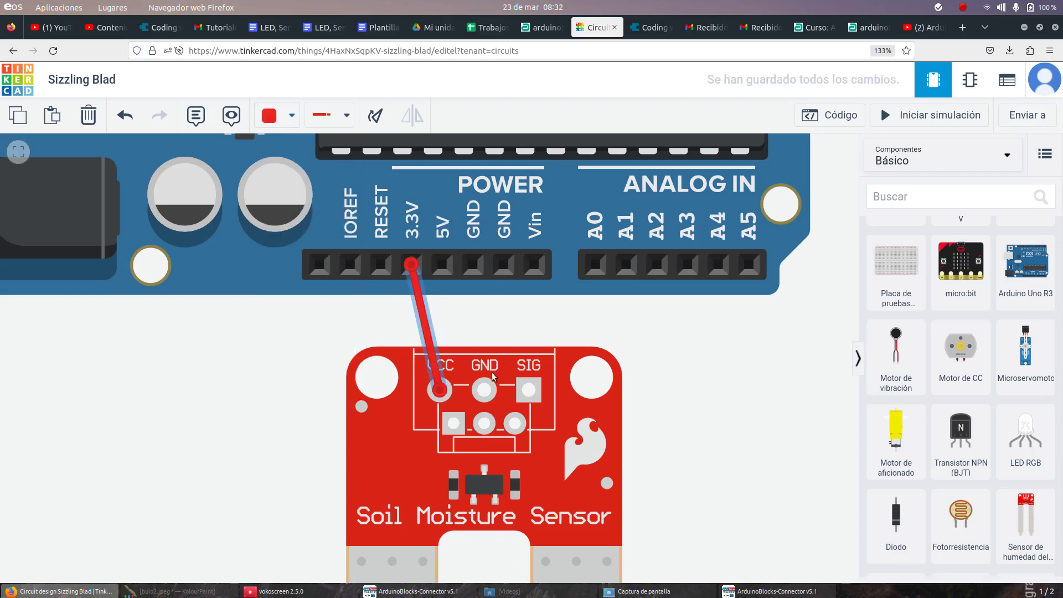
Step: Wire the sensor's GND to the Arduino GND in black (Negro), then zoom out to the whole circuit
{"action": "left_click", "coordinate": [484, 390]}
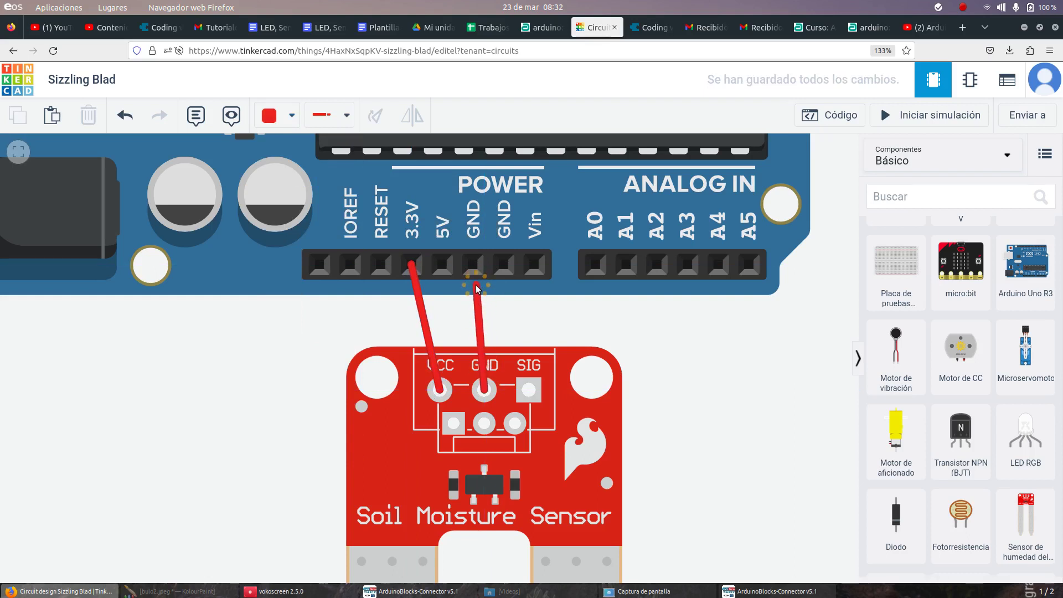
{"action": "left_click", "coordinate": [473, 265]}
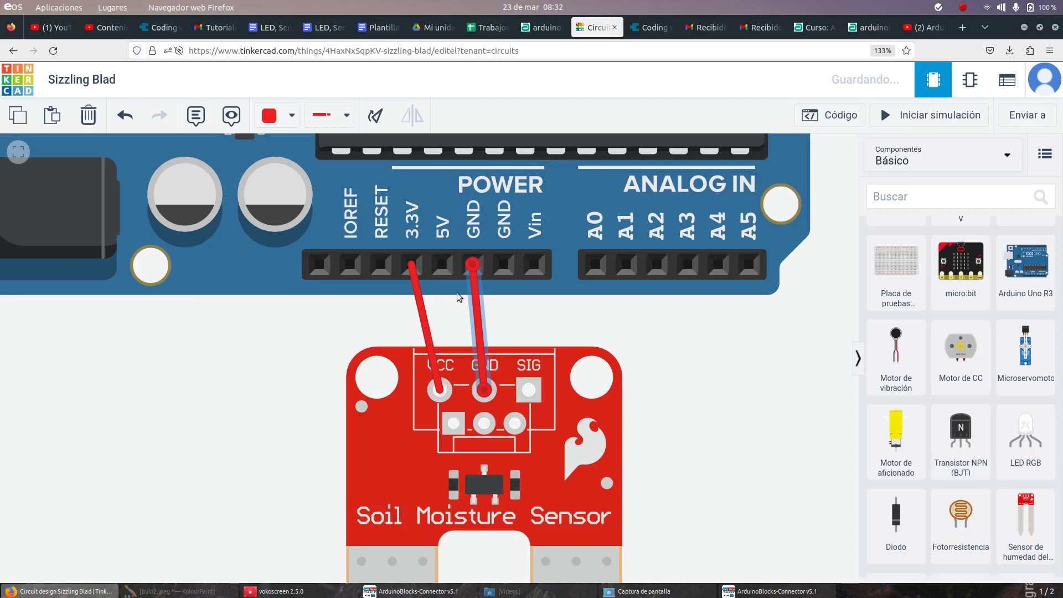
{"action": "left_click", "coordinate": [278, 115]}
{"action": "left_click", "coordinate": [299, 164]}
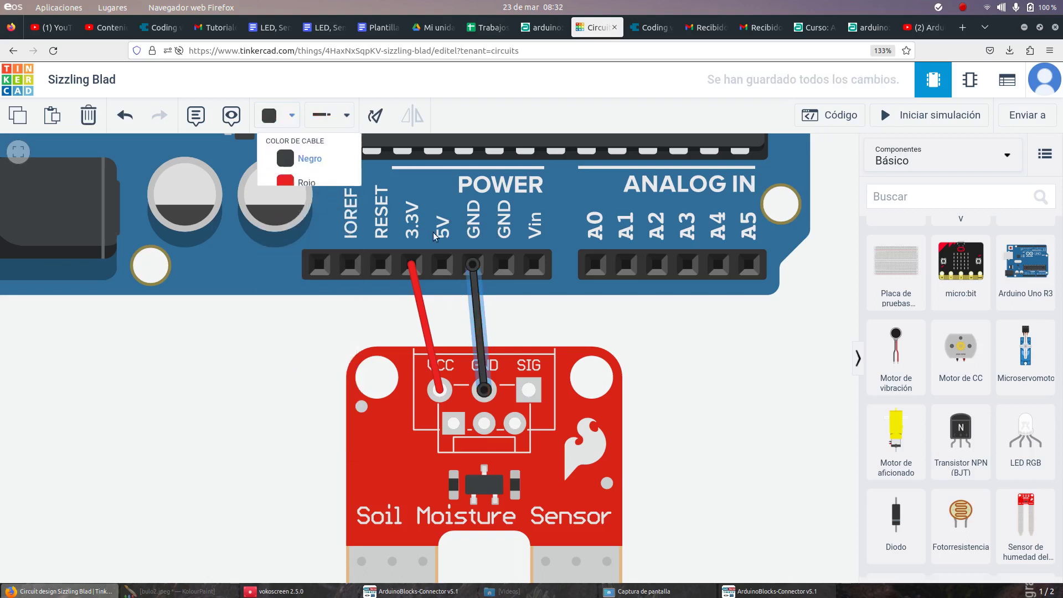
{"action": "scroll", "coordinate": [510, 333], "scroll_direction": "down", "scroll_amount": 2}
{"action": "left_click", "coordinate": [511, 341]}
{"action": "scroll", "coordinate": [685, 481], "scroll_direction": "down", "scroll_amount": 3}
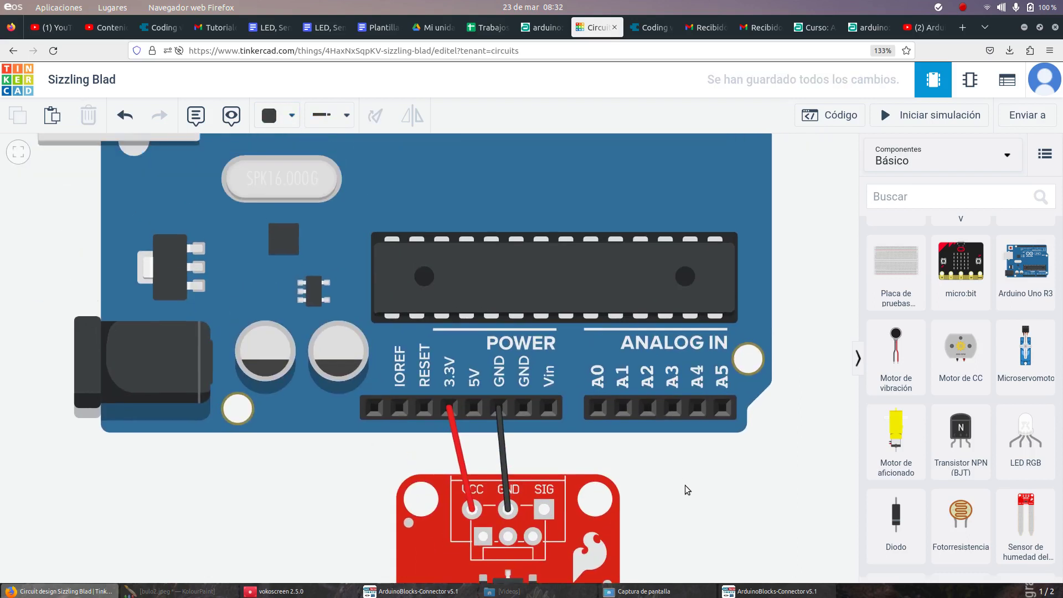
{"action": "scroll", "coordinate": [689, 477], "scroll_direction": "down", "scroll_amount": 2}
{"action": "left_click_drag", "start_coordinate": [690, 477], "coordinate": [537, 476]}
{"action": "scroll", "coordinate": [439, 443], "scroll_direction": "down", "scroll_amount": 1}
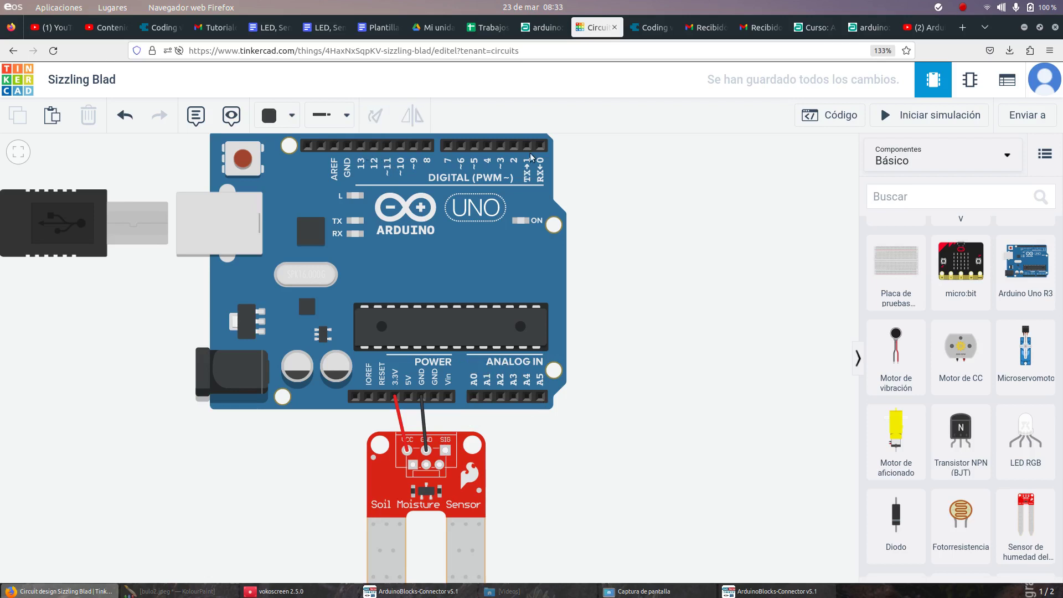
Step: Run a green (Verde) wire from the sensor's SIG pin to Arduino digital pin 13
{"action": "left_click", "coordinate": [444, 452]}
{"action": "left_click", "coordinate": [361, 145]}
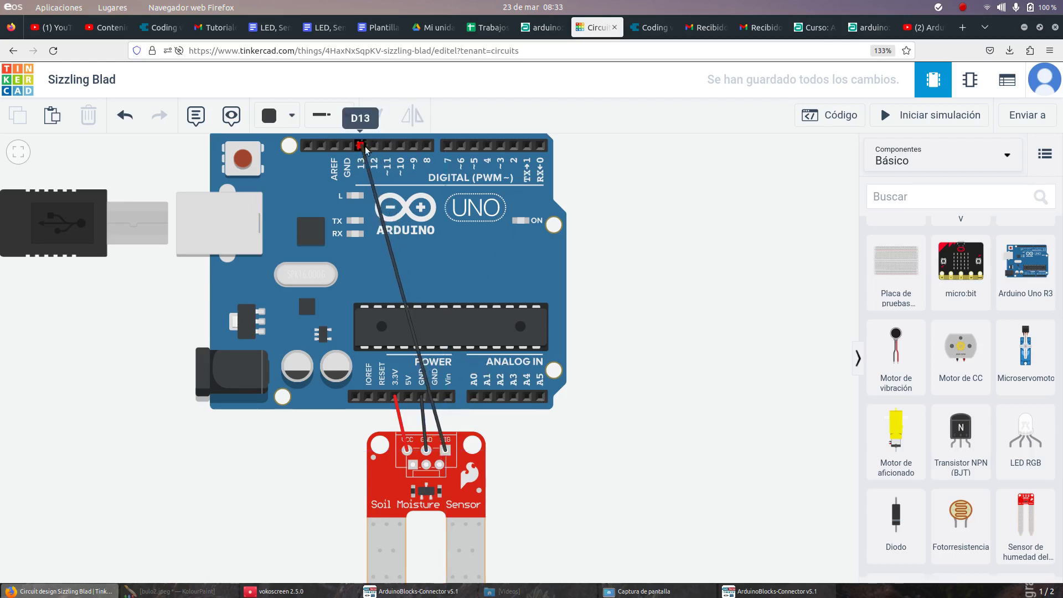
{"action": "left_click", "coordinate": [362, 147]}
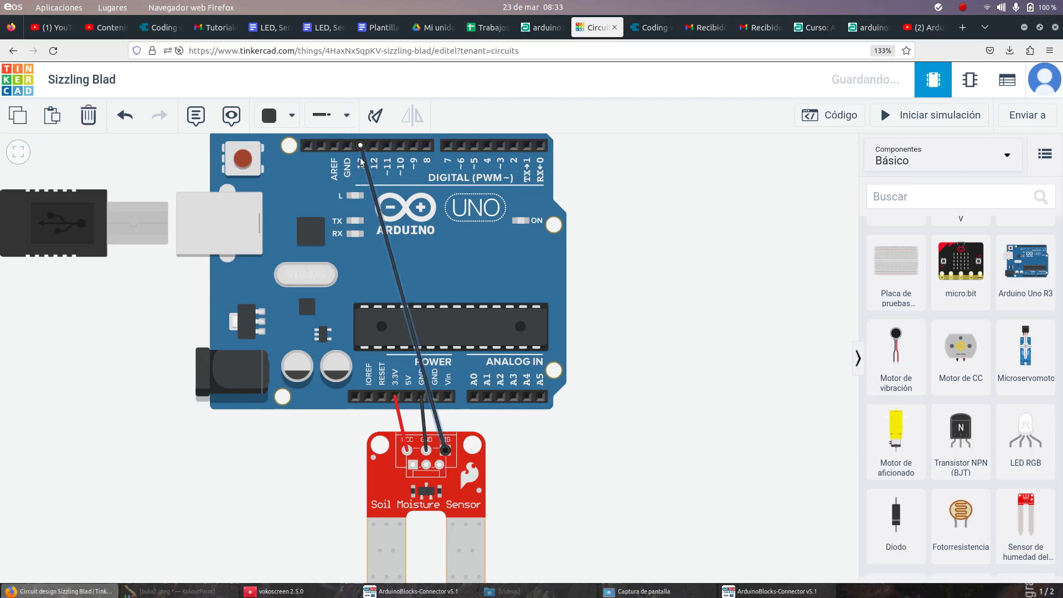
{"action": "left_click", "coordinate": [277, 121]}
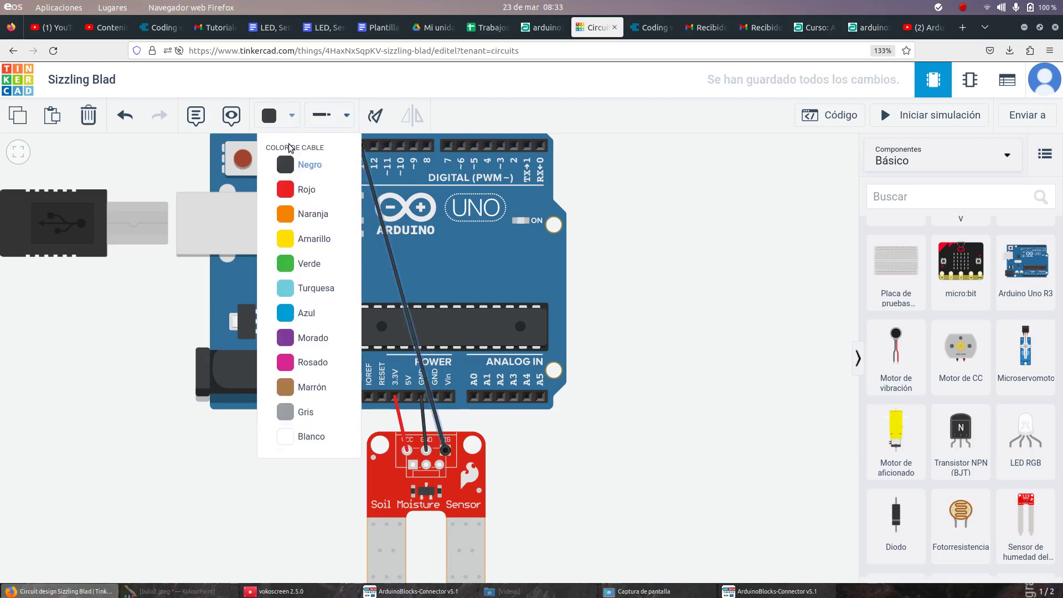
{"action": "left_click", "coordinate": [295, 264]}
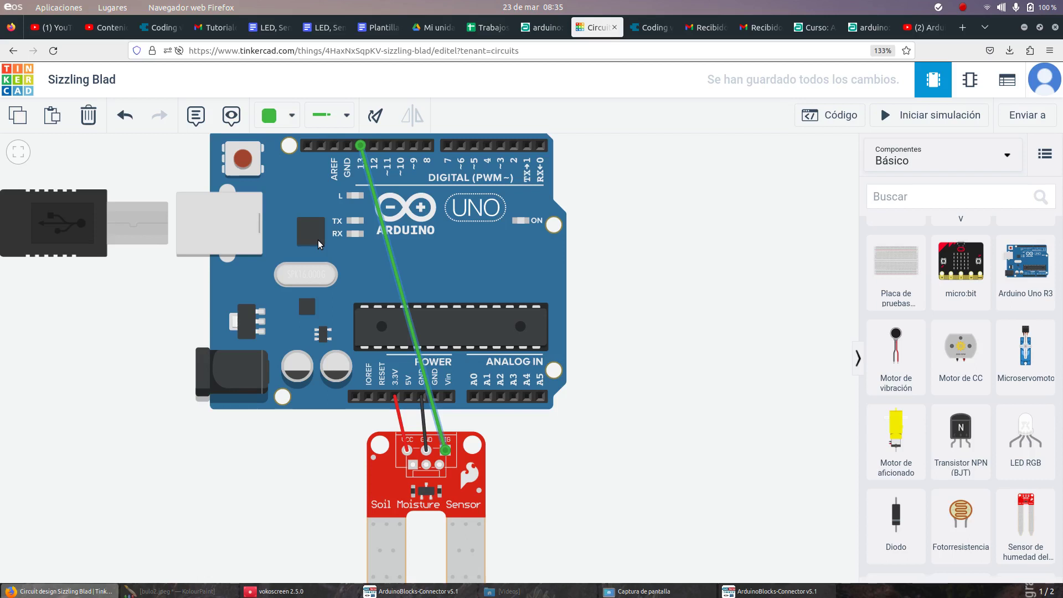
Step: Drag the Arduino Uno board slightly left, keeping its sensor wiring intact
{"action": "left_click_drag", "start_coordinate": [443, 208], "coordinate": [419, 199]}
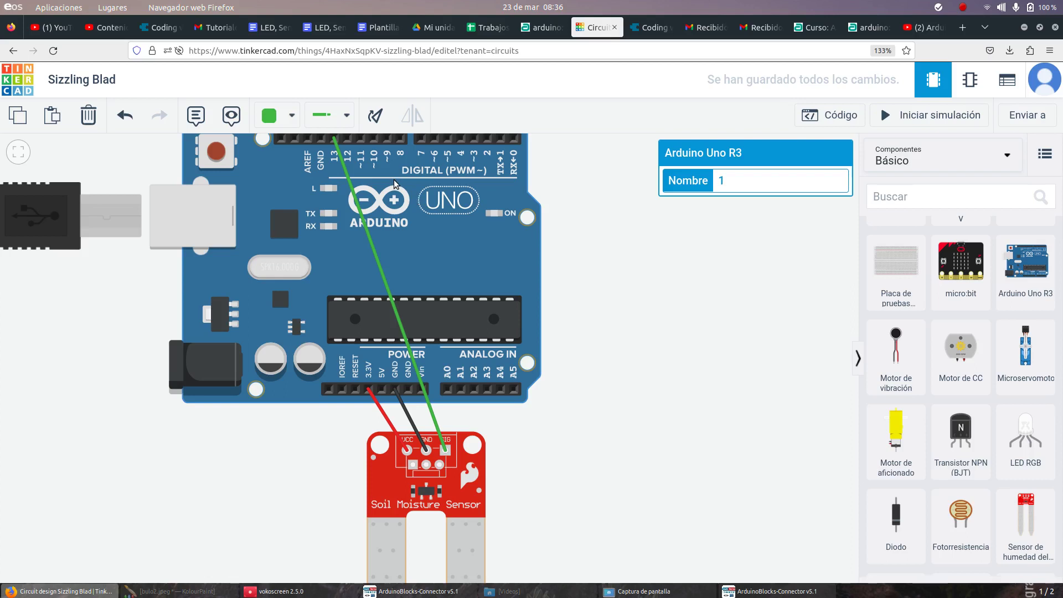
Step: Launch ArduinoBlocks Connector from Aplicaciones > Programación and open a new blank Firefox tab
{"action": "left_click", "coordinate": [57, 8]}
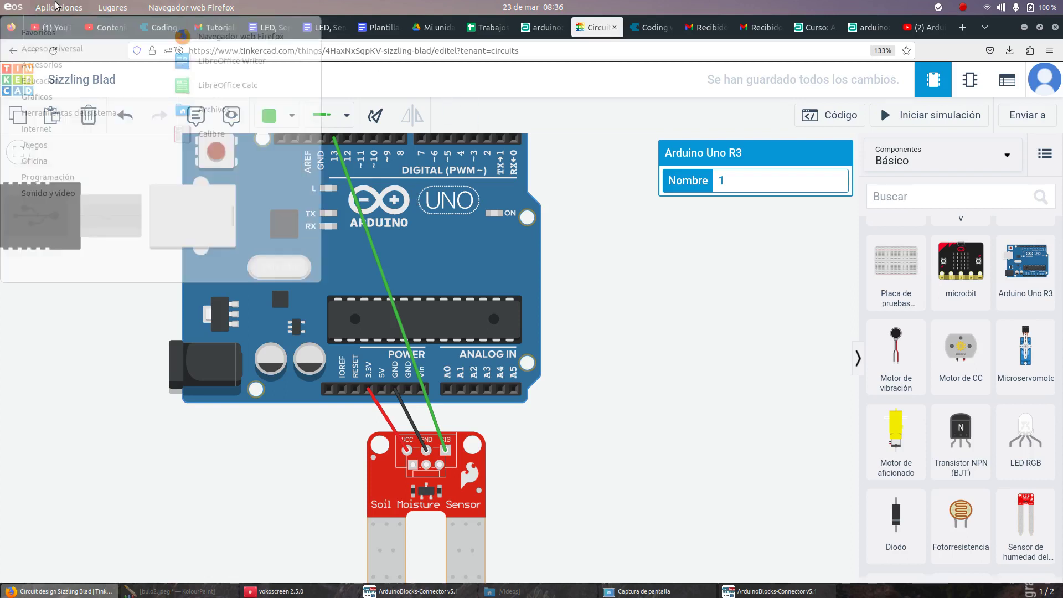
{"action": "mouse_move", "coordinate": [76, 177]}
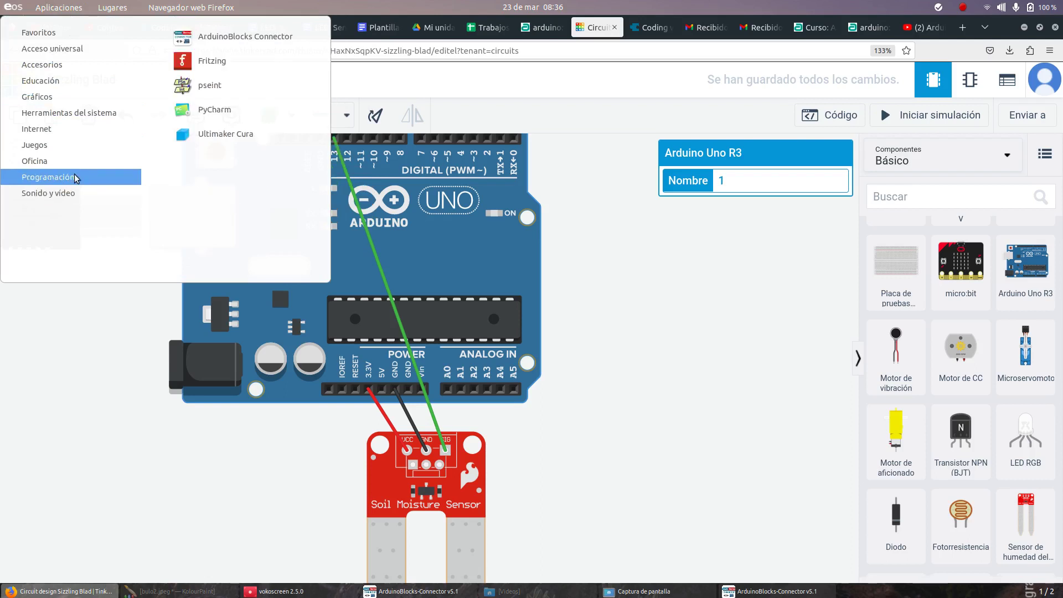
{"action": "left_click", "coordinate": [271, 42]}
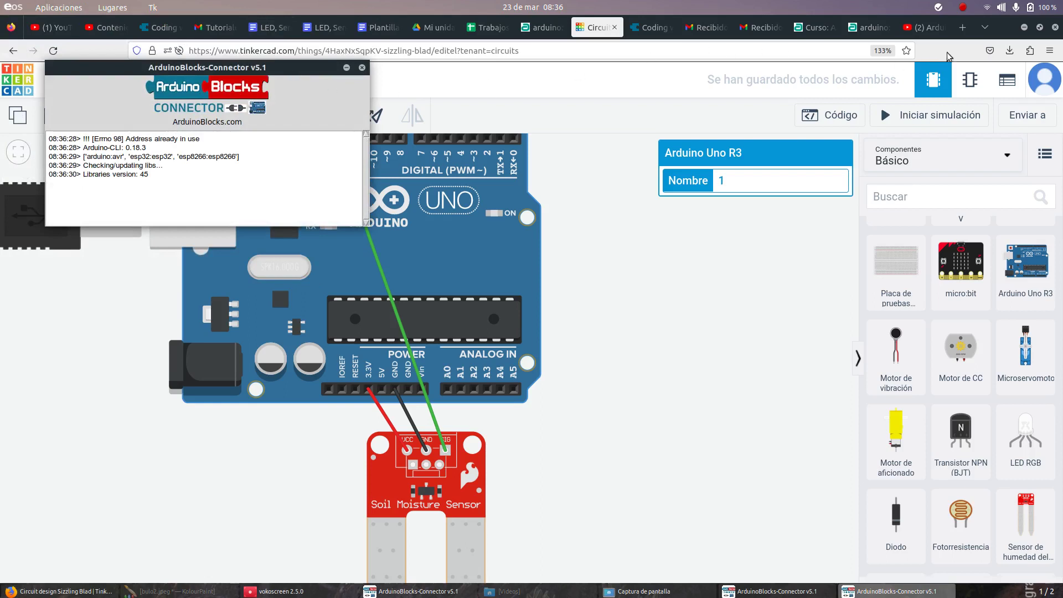
{"action": "left_click", "coordinate": [963, 28]}
{"action": "left_click", "coordinate": [762, 49]}
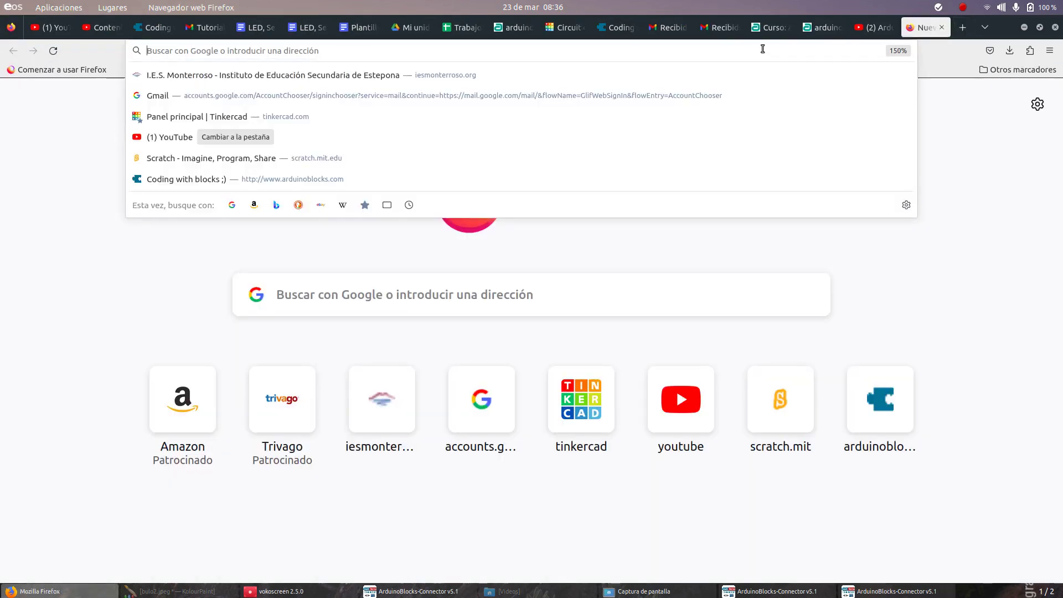
{"action": "type", "text": "a"}
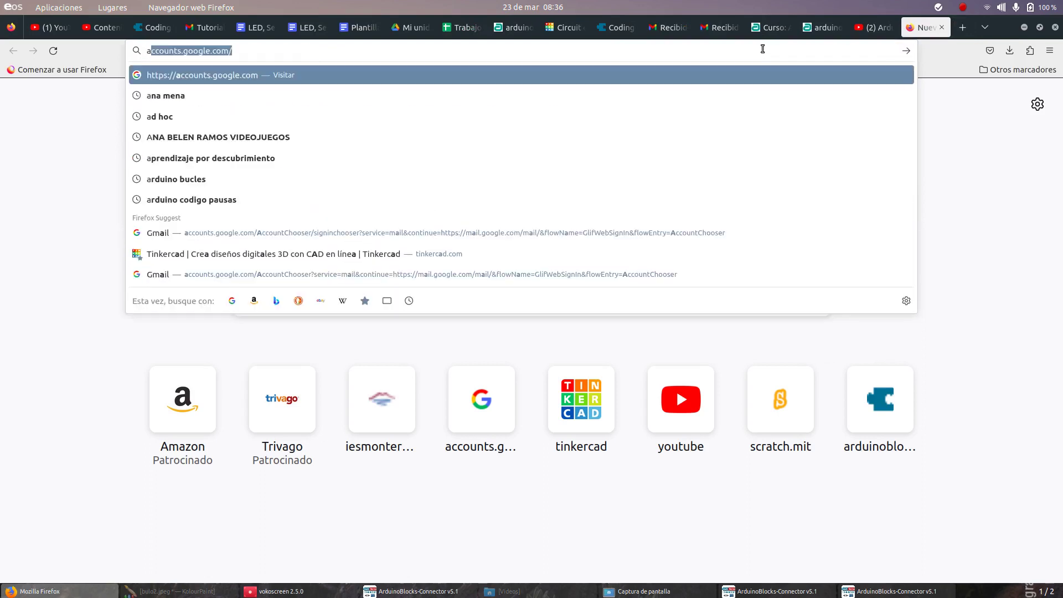
{"action": "key", "text": "BackSpace"}
{"action": "type", "text": "r"}
{"action": "key", "text": "Return"}
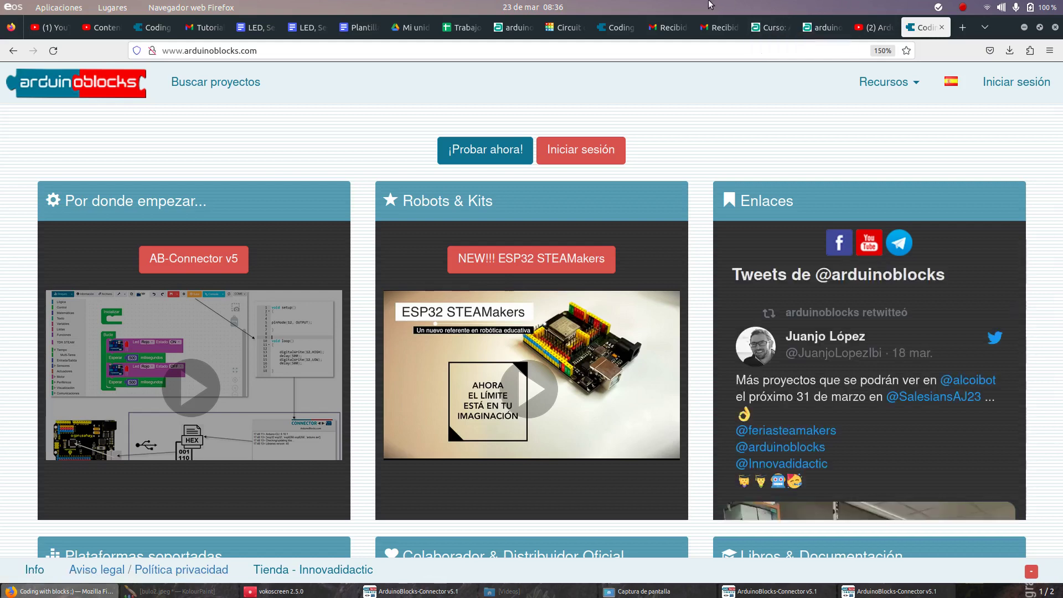
Step: Log in to ArduinoBlocks with the account e-mail and password, saving the login in Firefox
{"action": "left_click", "coordinate": [1012, 84]}
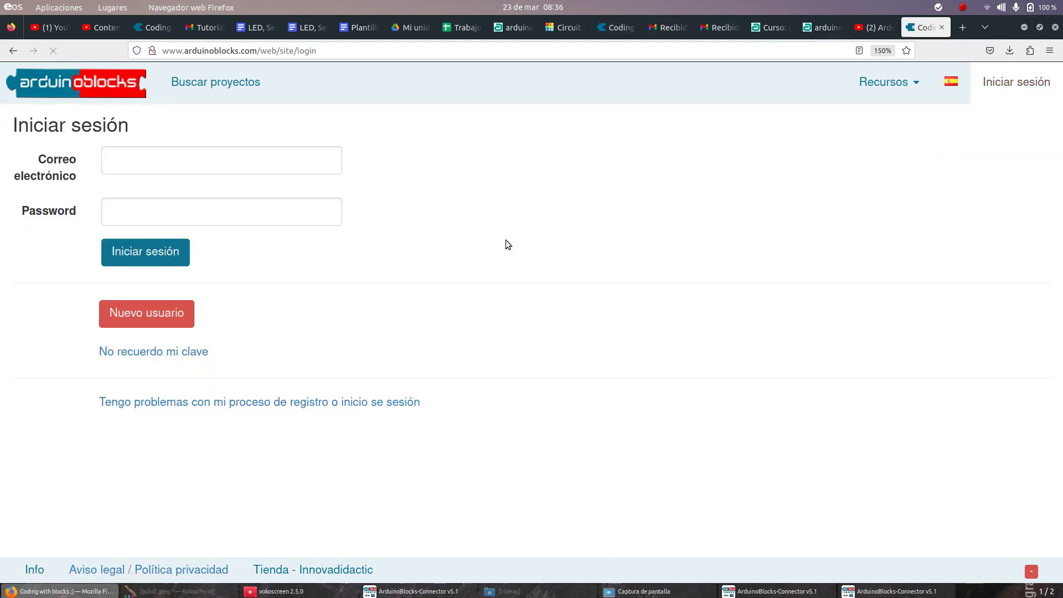
{"action": "left_click", "coordinate": [269, 161]}
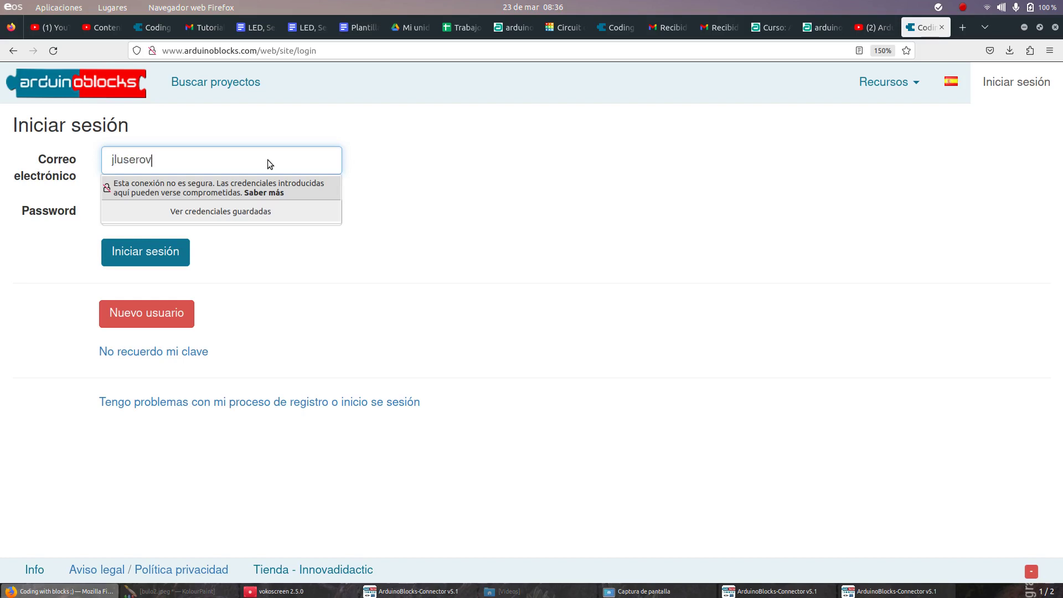
{"action": "key", "text": "Tab"}
{"action": "type", "text": "••••••"}
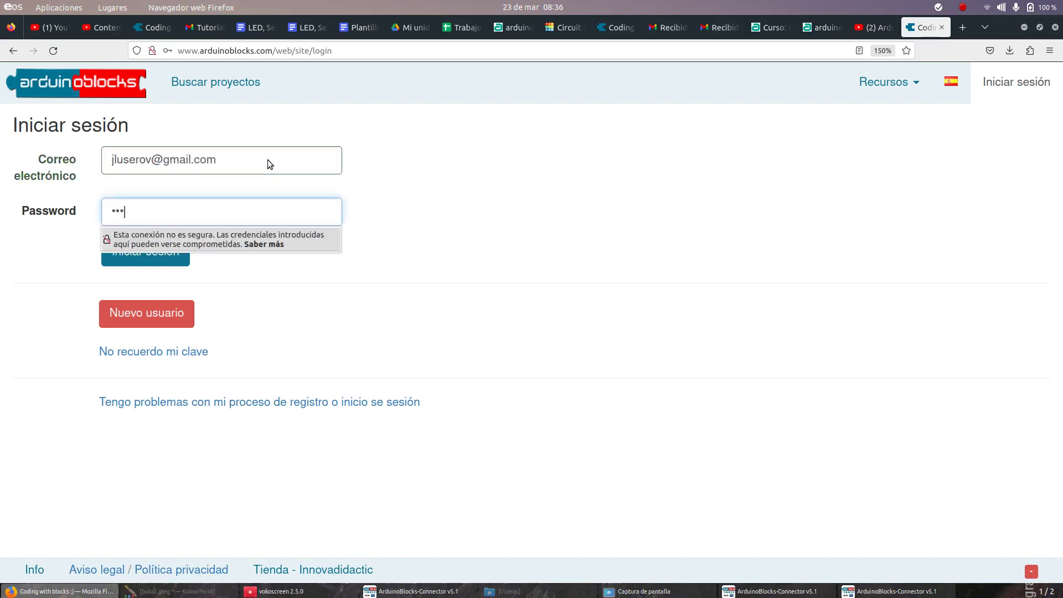
{"action": "type", "text": "••"}
{"action": "key", "text": "Return"}
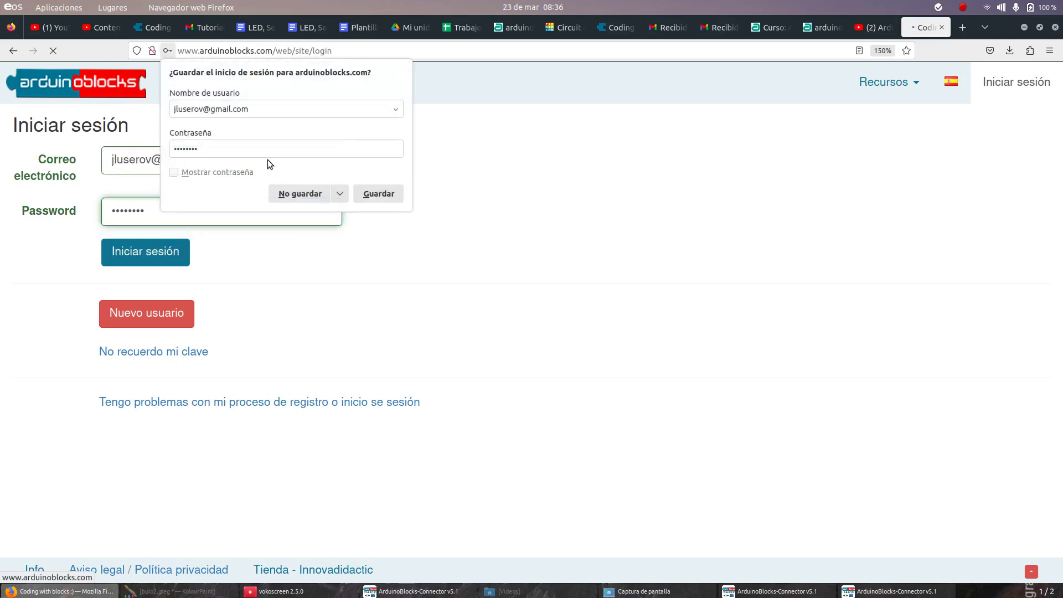
{"action": "left_click", "coordinate": [369, 193]}
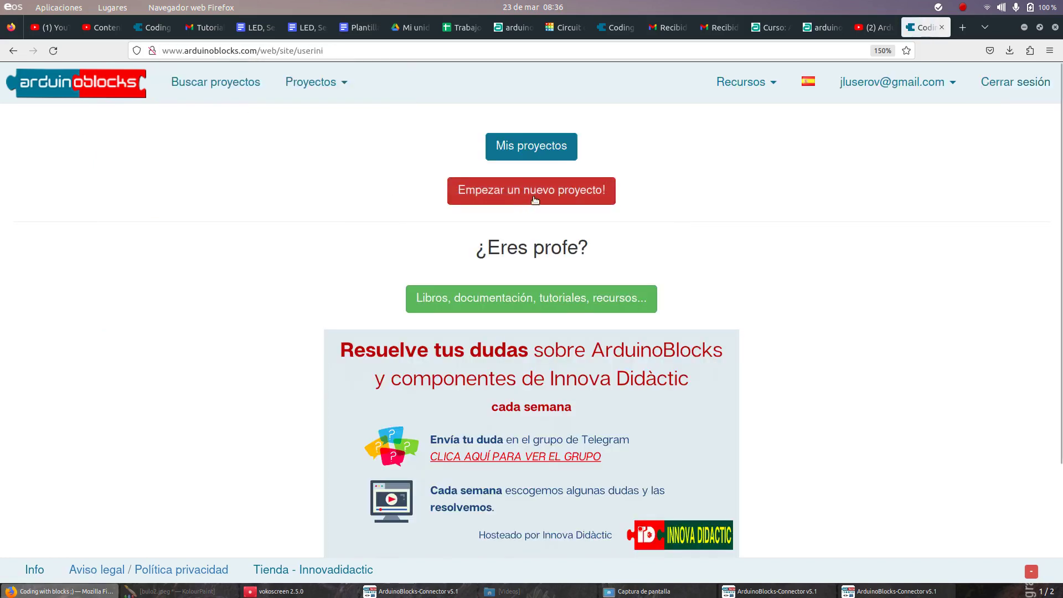
Step: Create a personal MEGA / 2560 project named LED3 with description LED3
{"action": "left_click", "coordinate": [567, 191]}
{"action": "left_click", "coordinate": [195, 269]}
{"action": "left_click", "coordinate": [262, 162]}
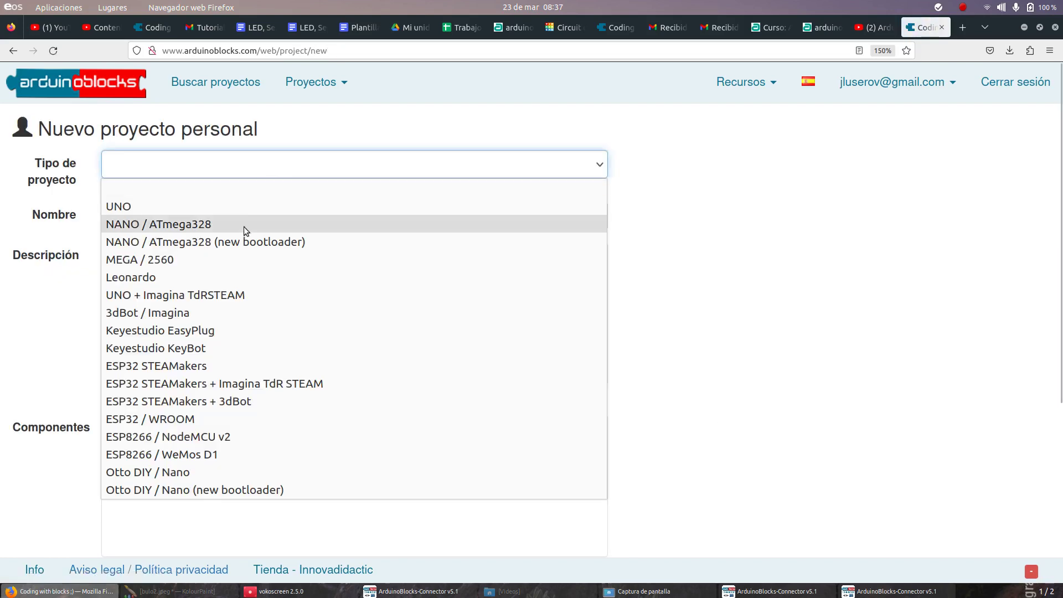
{"action": "left_click", "coordinate": [236, 259]}
{"action": "left_click", "coordinate": [246, 211]}
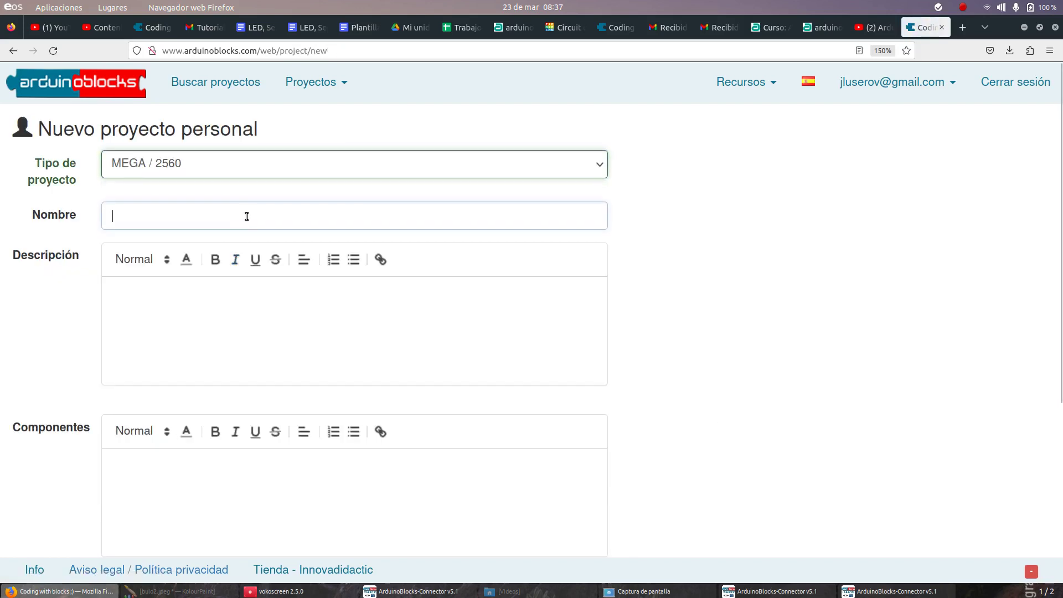
{"action": "type", "text": "LED3"}
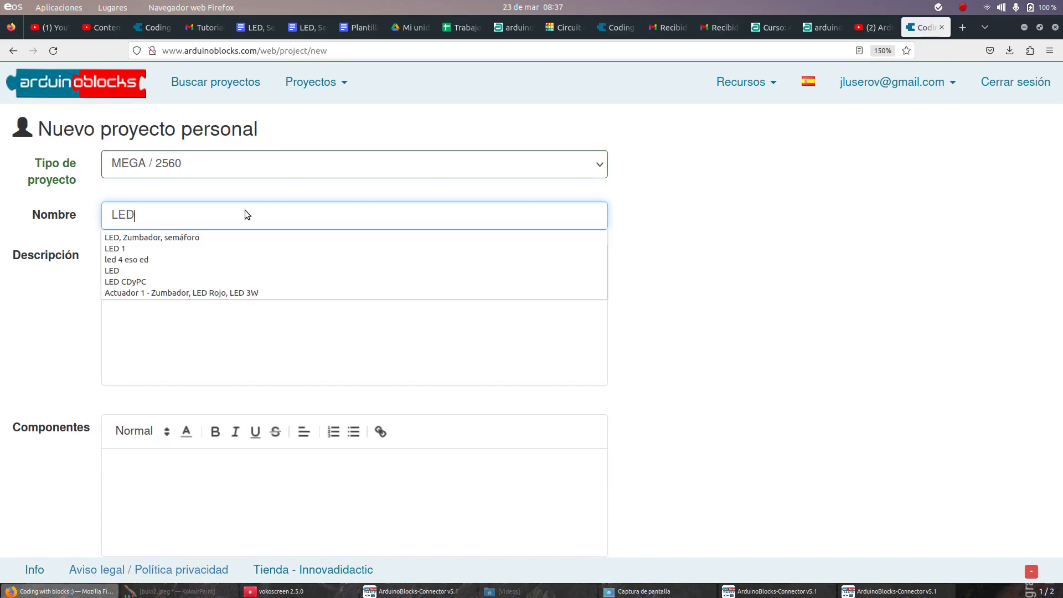
{"action": "key", "text": "Tab"}
{"action": "type", "text": "LED3"}
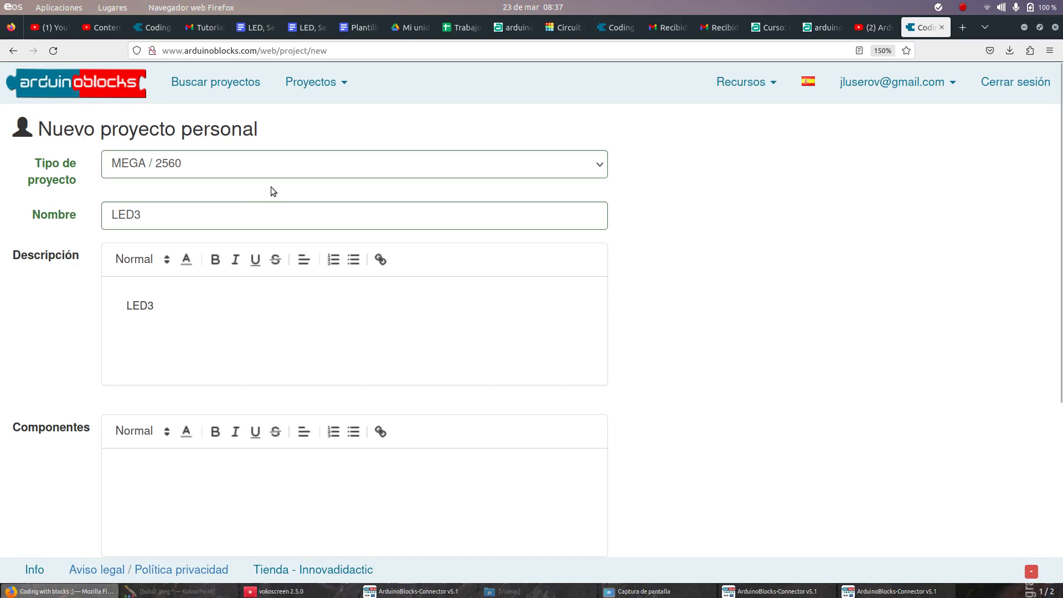
{"action": "scroll", "coordinate": [270, 190], "scroll_direction": "down", "scroll_amount": 5}
{"action": "left_click", "coordinate": [156, 524]}
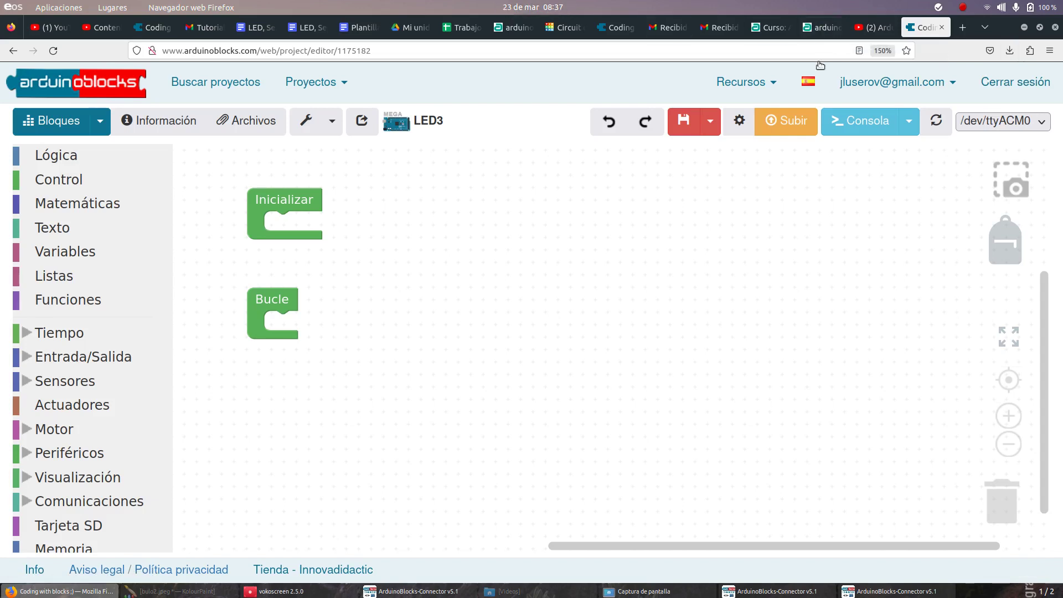
Step: Refresh the serial port list, leaving no port selected
{"action": "left_click", "coordinate": [928, 131]}
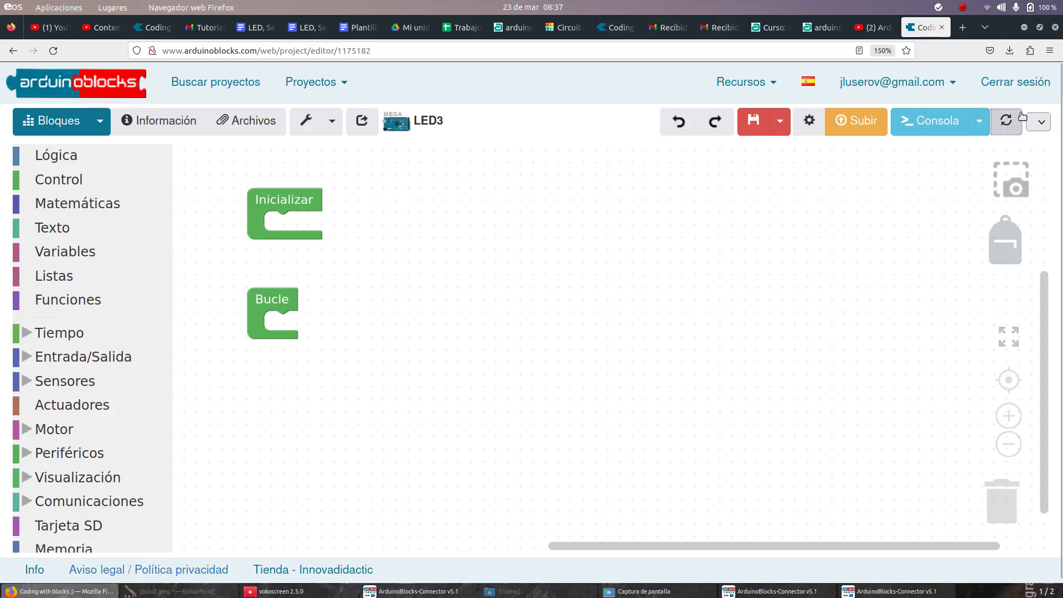
Step: Rescan to restore /dev/ttyACM0, close the duplicate ArduinoBlocks-Connector window, and return to the editor
{"action": "left_click", "coordinate": [1007, 120]}
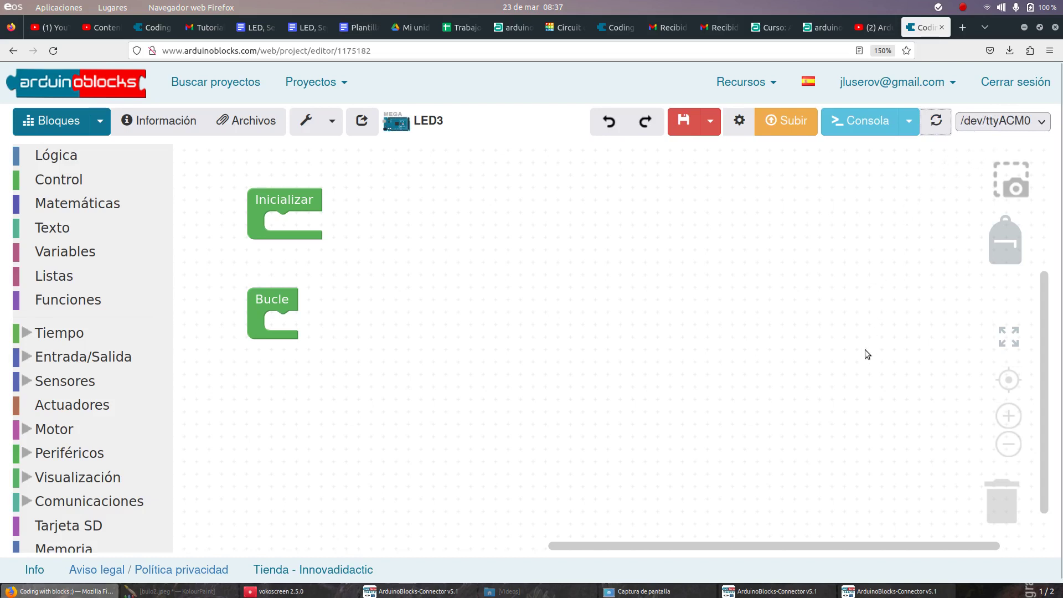
{"action": "left_click", "coordinate": [829, 588]}
{"action": "left_click", "coordinate": [864, 591]}
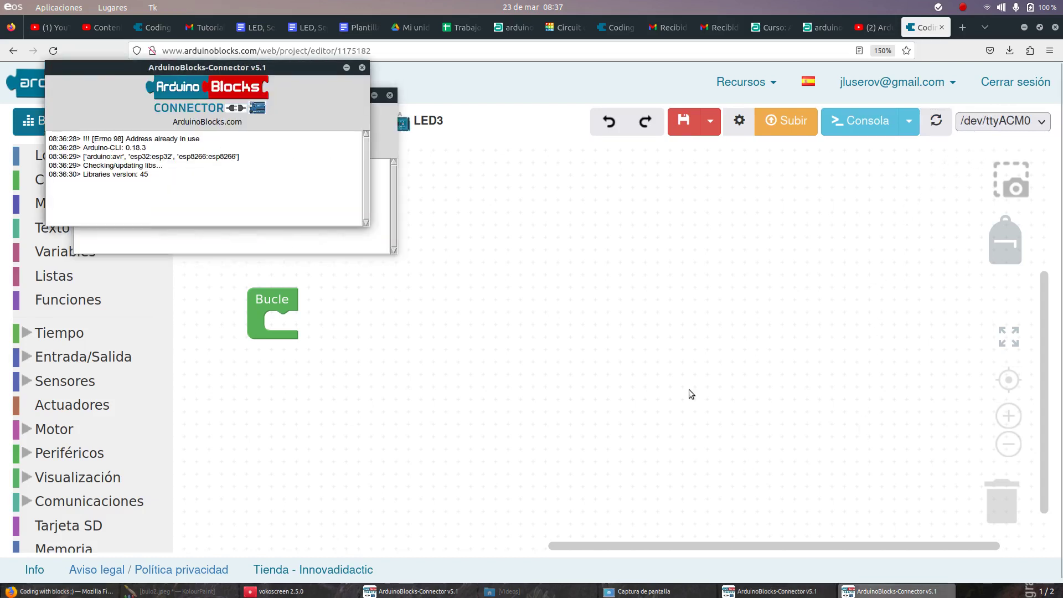
{"action": "left_click", "coordinate": [362, 67]}
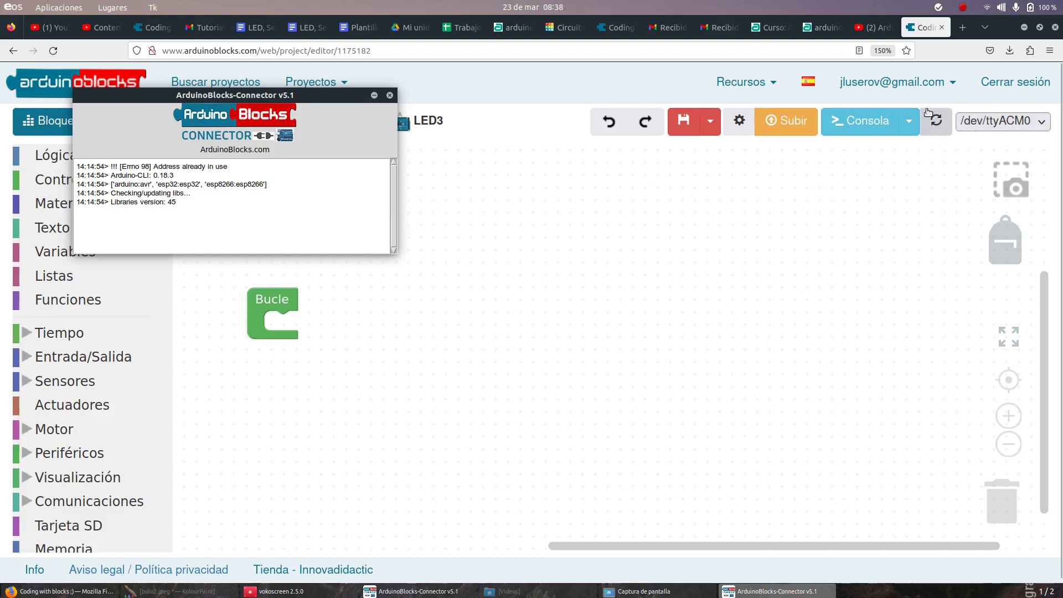
{"action": "left_click", "coordinate": [610, 167]}
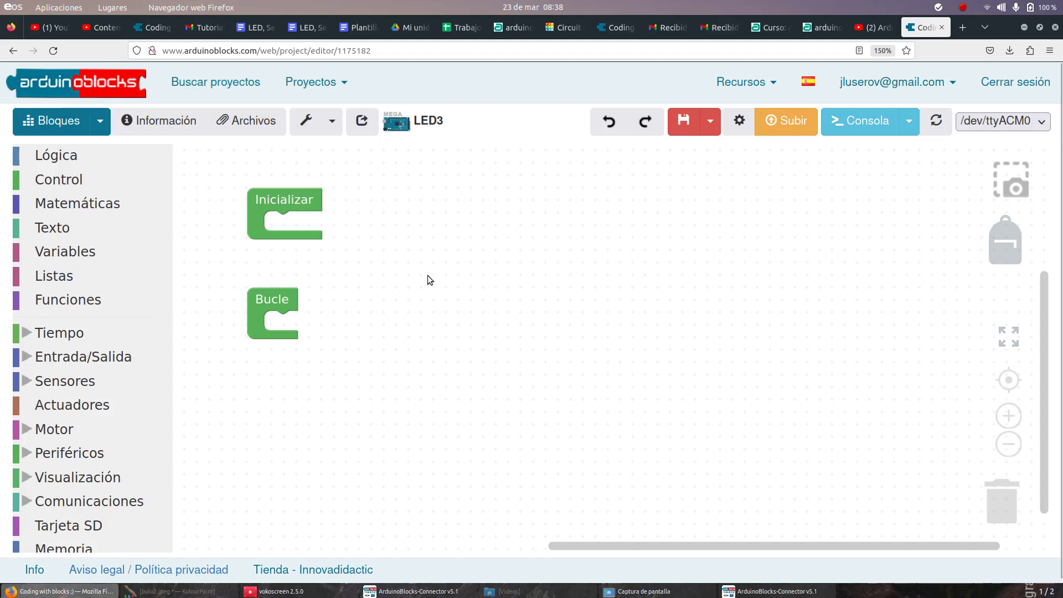
Step: Put an Escribir digital block in Bucle with its output pin set to 13
{"action": "left_click", "coordinate": [72, 335]}
{"action": "left_click", "coordinate": [74, 381]}
{"action": "left_click", "coordinate": [245, 208]}
{"action": "left_click_drag", "start_coordinate": [245, 208], "coordinate": [326, 327]}
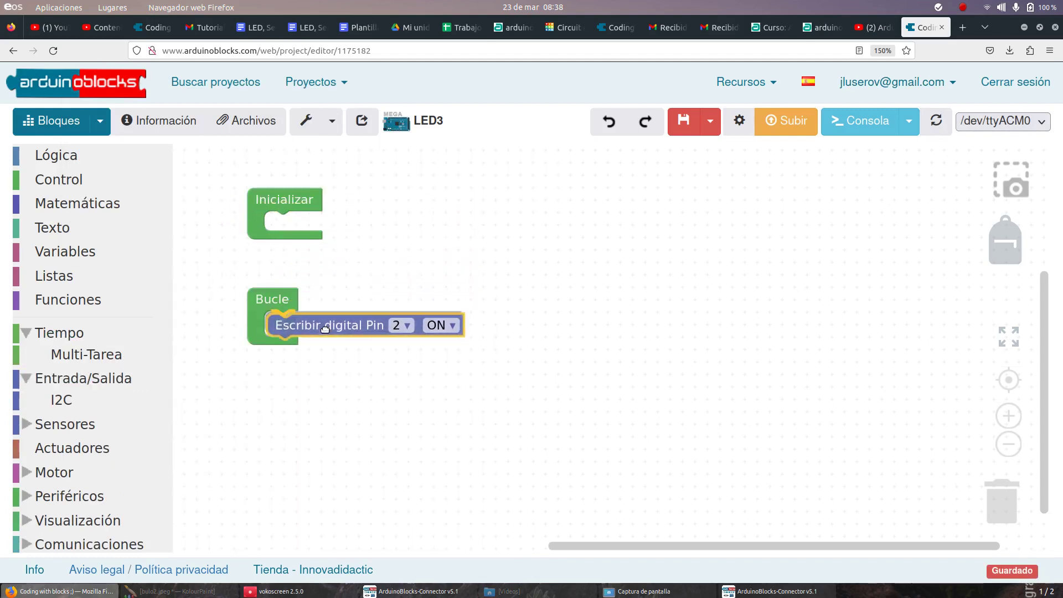
{"action": "left_click", "coordinate": [397, 323]}
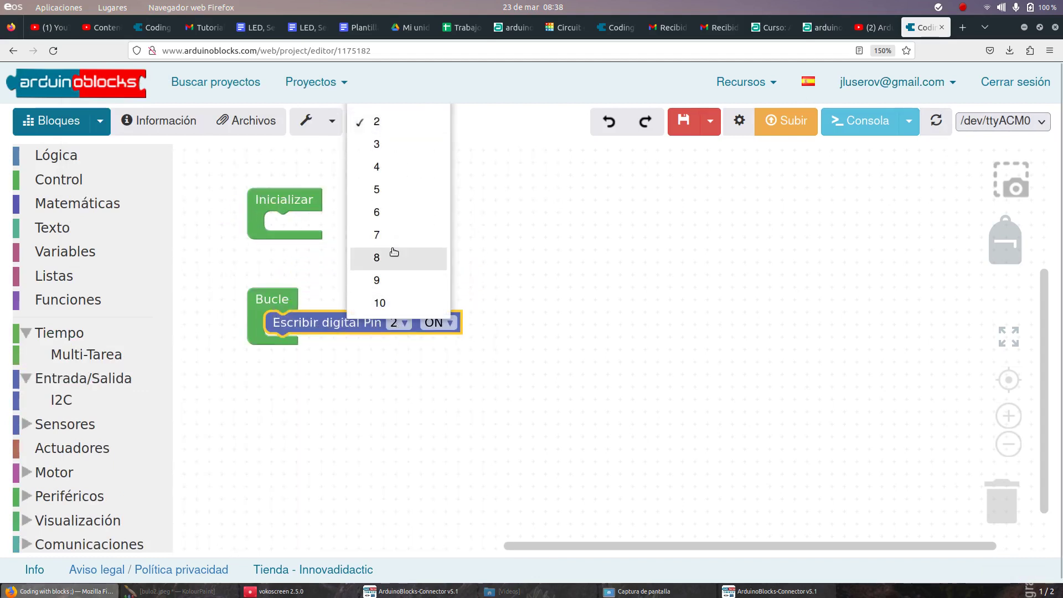
{"action": "scroll", "coordinate": [394, 252], "scroll_direction": "down", "scroll_amount": 3}
{"action": "left_click", "coordinate": [398, 224]}
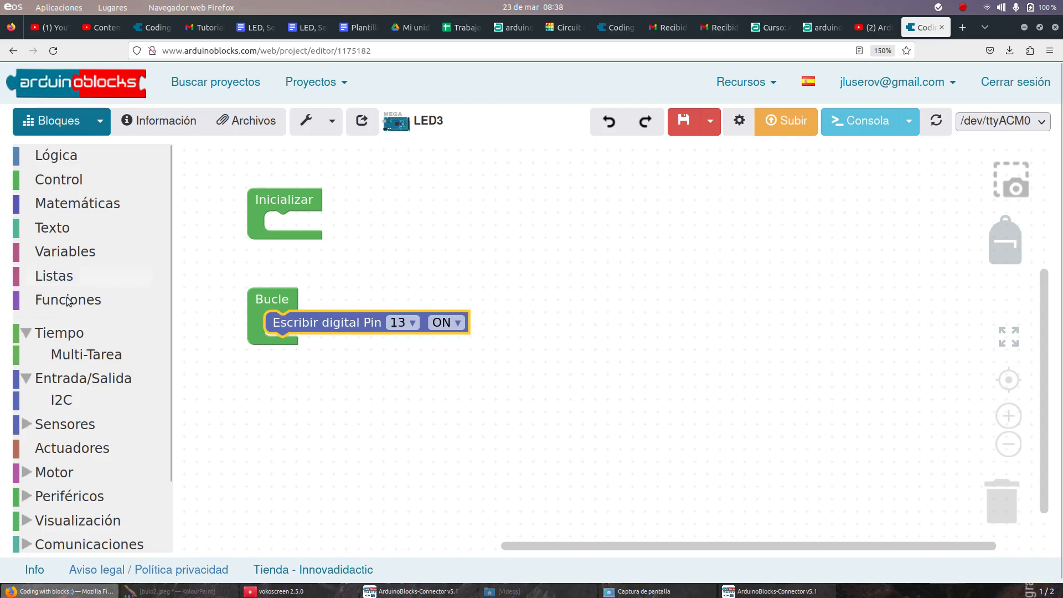
Step: Add a 1000 ms Esperar block under the pin 13 write block
{"action": "left_click", "coordinate": [59, 333]}
{"action": "left_click", "coordinate": [255, 169]}
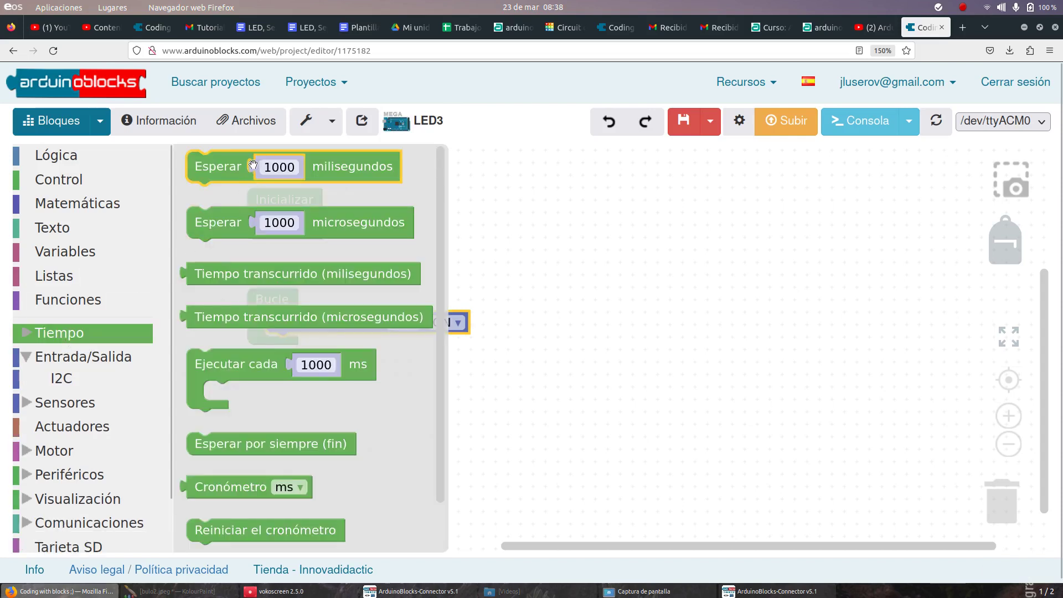
{"action": "left_click_drag", "start_coordinate": [262, 183], "coordinate": [340, 367]}
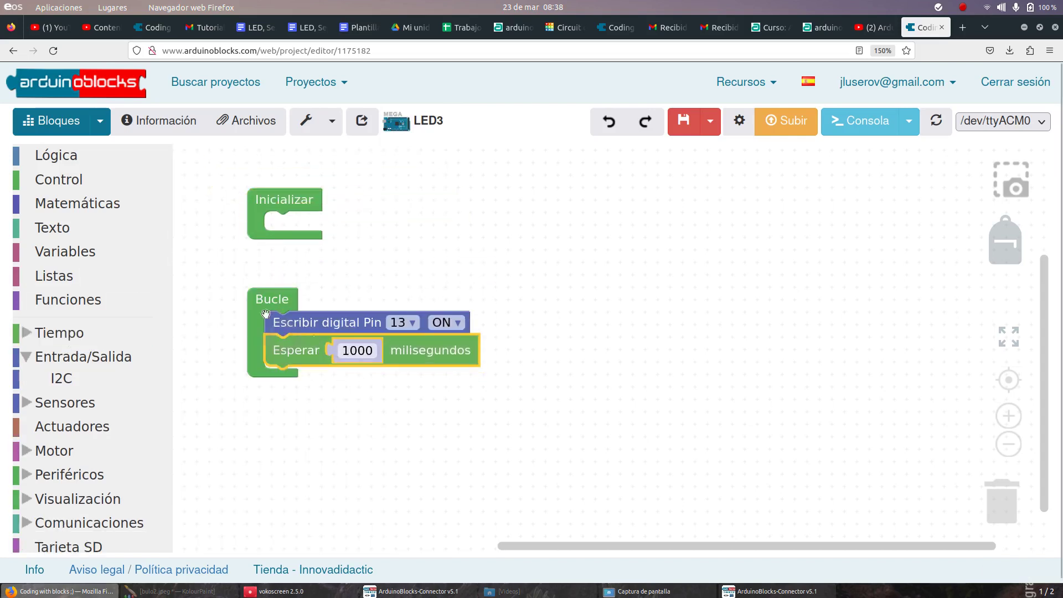
{"action": "left_click", "coordinate": [71, 332]}
{"action": "left_click", "coordinate": [312, 166]}
{"action": "left_click", "coordinate": [318, 222]}
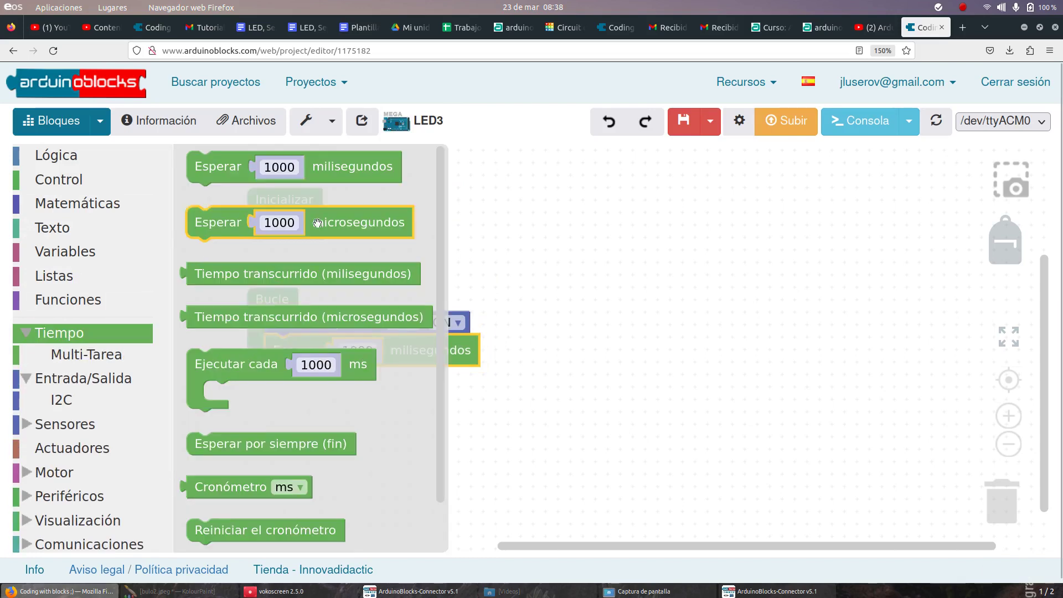
{"action": "left_click", "coordinate": [500, 207]}
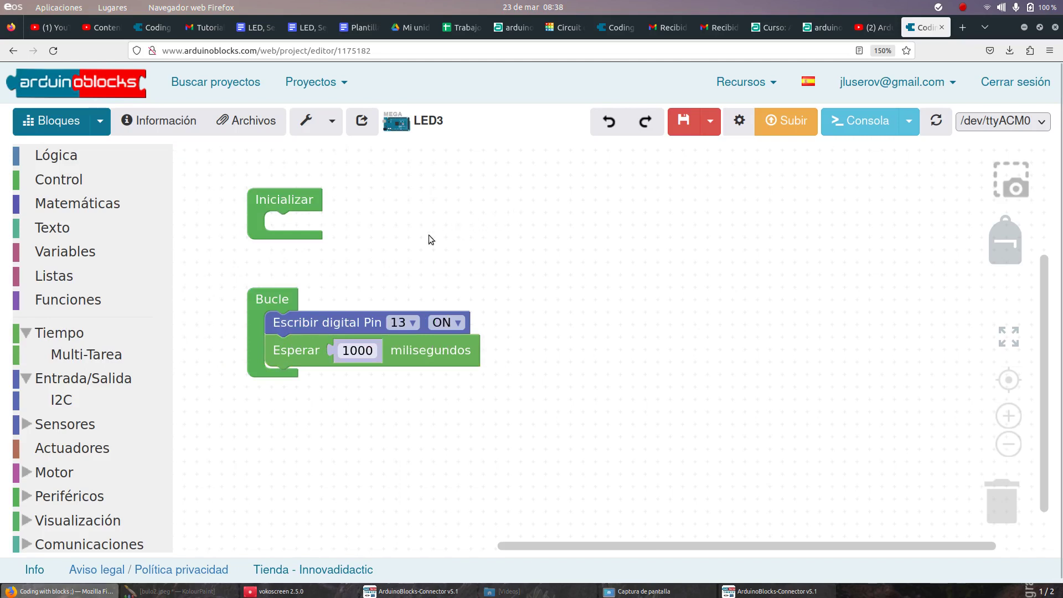
Step: Duplicate the pin 13 write block below the wait and switch the copy to OFF
{"action": "right_click", "coordinate": [326, 325]}
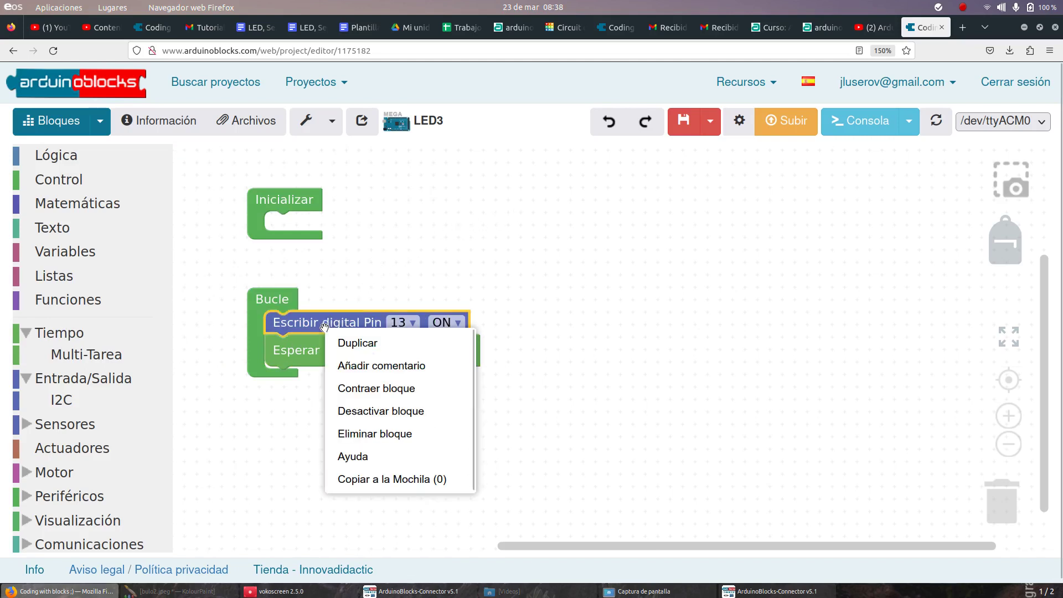
{"action": "left_click", "coordinate": [296, 340]}
{"action": "left_click_drag", "start_coordinate": [342, 345], "coordinate": [332, 377]}
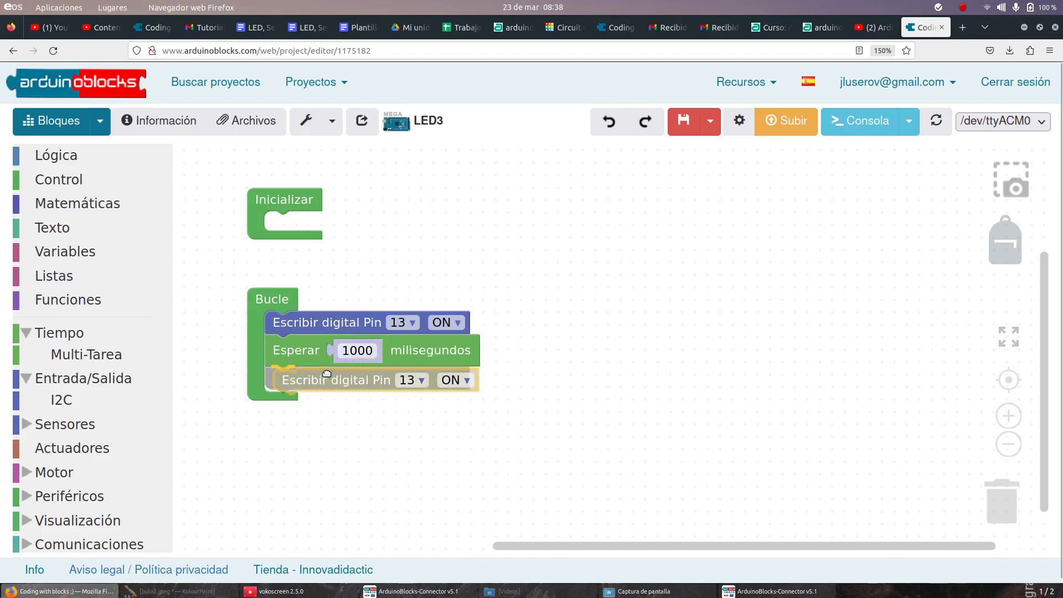
{"action": "left_click", "coordinate": [430, 382]}
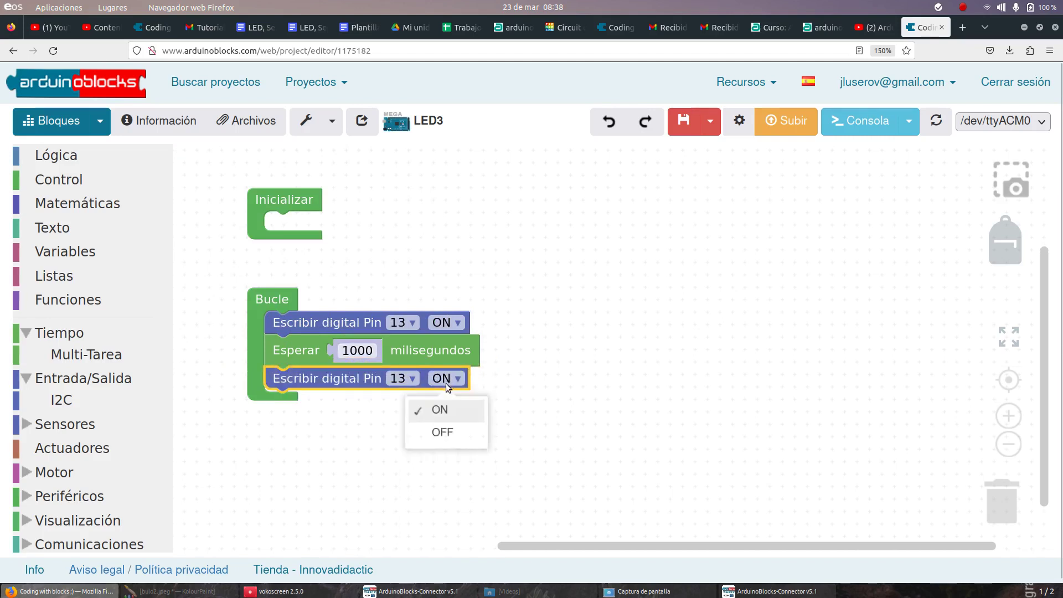
{"action": "left_click", "coordinate": [441, 431]}
Step: Duplicate the 1000 ms wait and place it after the OFF block
{"action": "right_click", "coordinate": [281, 339]}
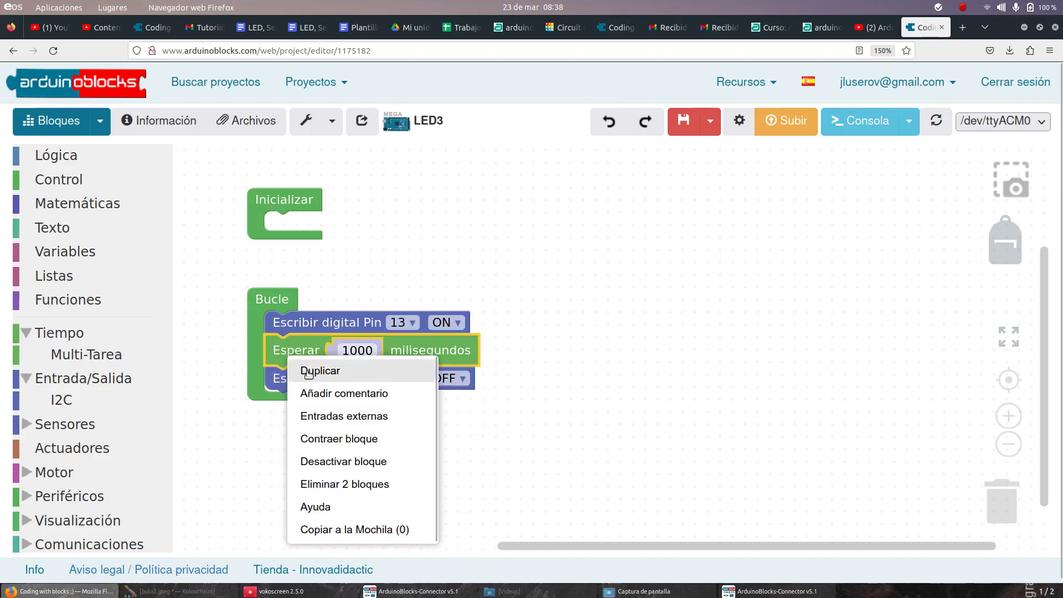
{"action": "left_click", "coordinate": [308, 368]}
{"action": "left_click_drag", "start_coordinate": [314, 407], "coordinate": [301, 415]}
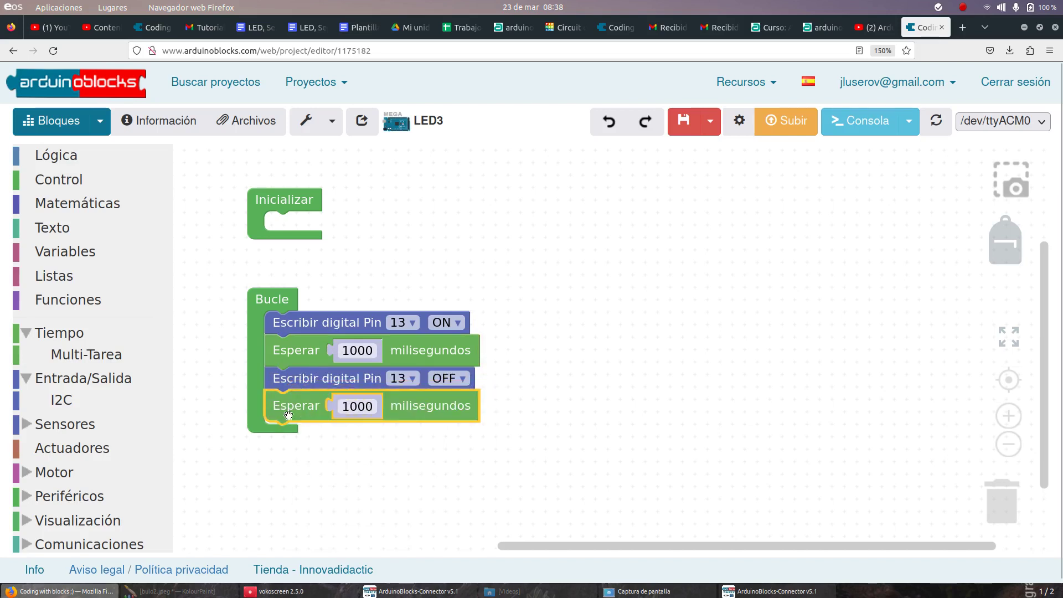
{"action": "scroll", "coordinate": [236, 324], "scroll_direction": "up", "scroll_amount": 2}
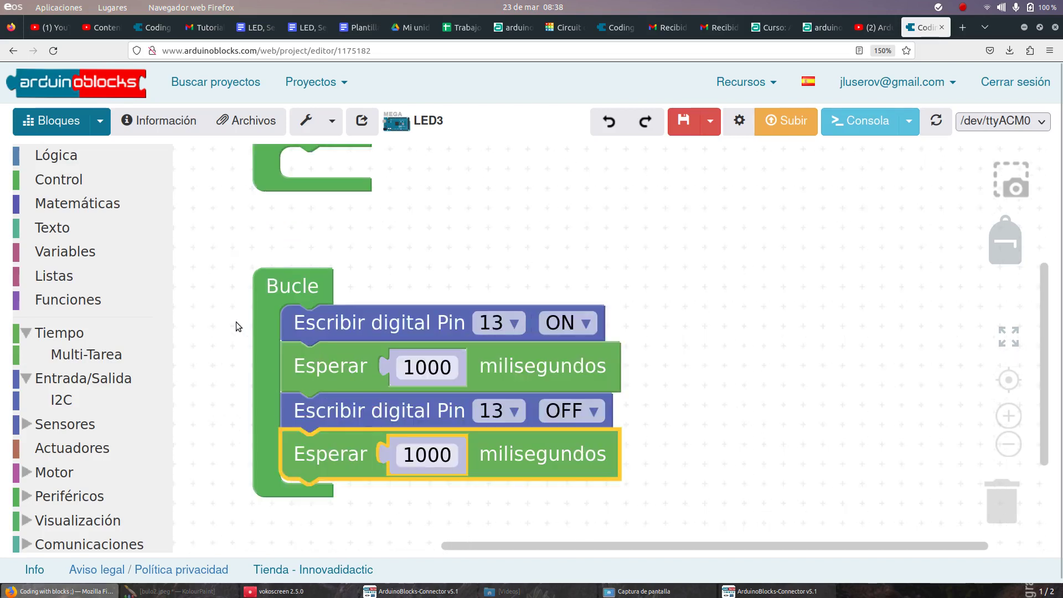
{"action": "scroll", "coordinate": [236, 322], "scroll_direction": "up", "scroll_amount": 2}
Step: Upload the LED3 blink program with Subir and dismiss the 'Compilado y subido correctamente' message
{"action": "left_click_drag", "start_coordinate": [236, 321], "coordinate": [240, 247]}
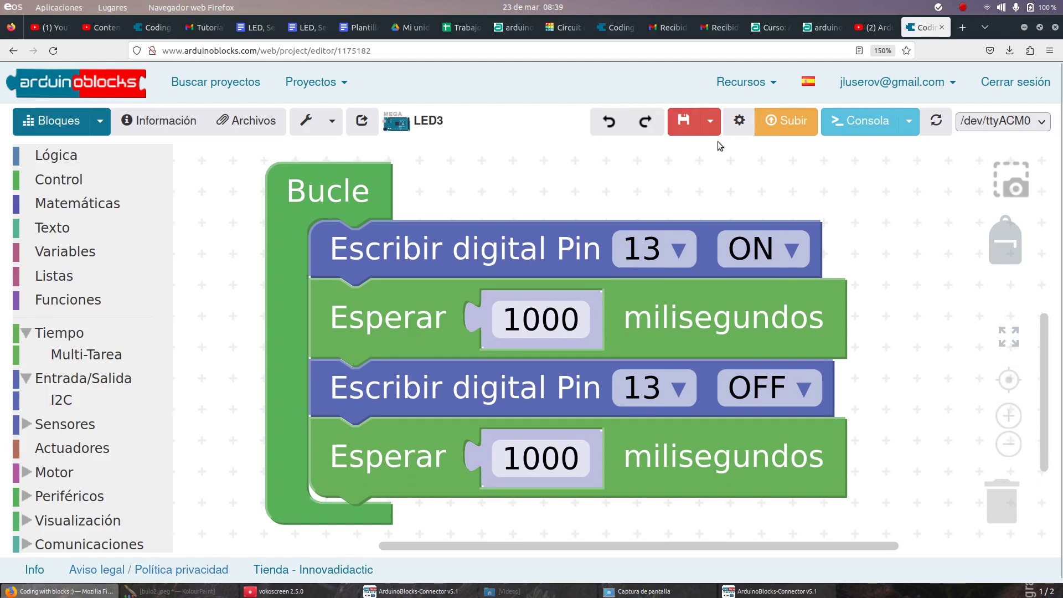
{"action": "left_click", "coordinate": [781, 129]}
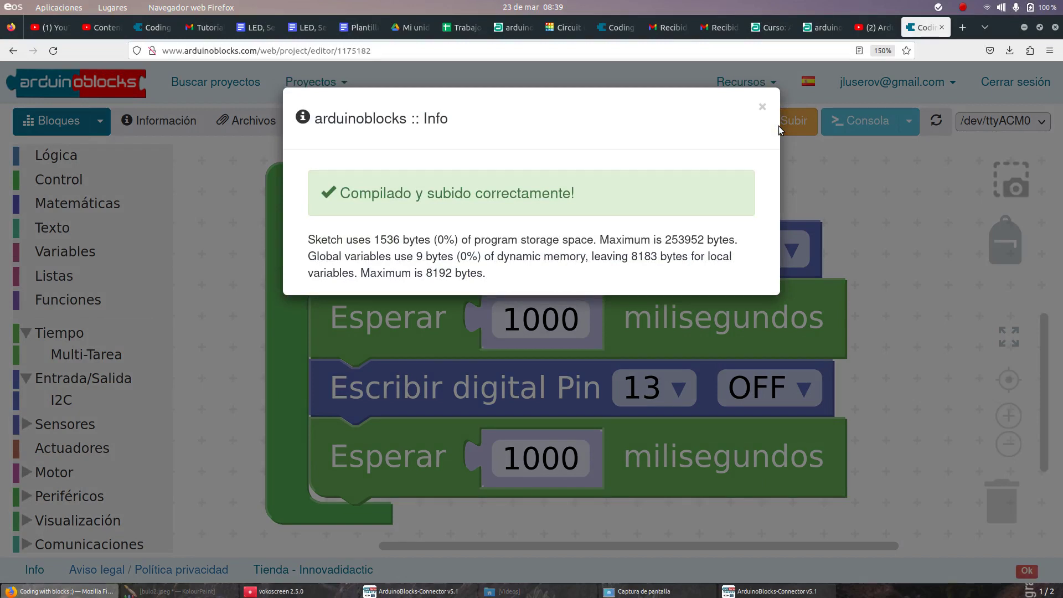
{"action": "left_click", "coordinate": [831, 228]}
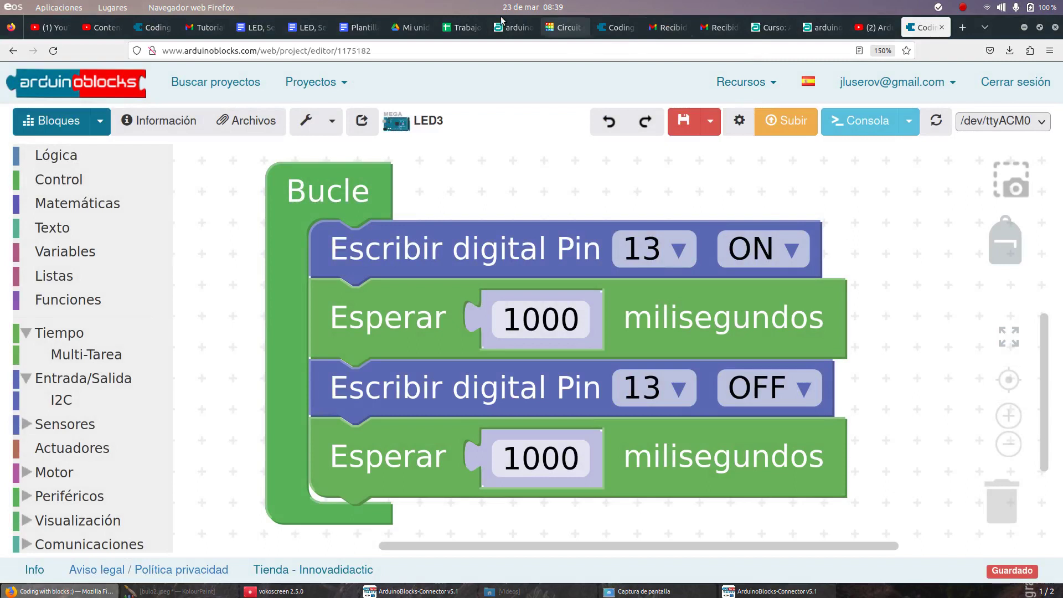
Step: Start a copy of the project template and clear the 'Copia de Plantilla' default name
{"action": "left_click", "coordinate": [356, 29]}
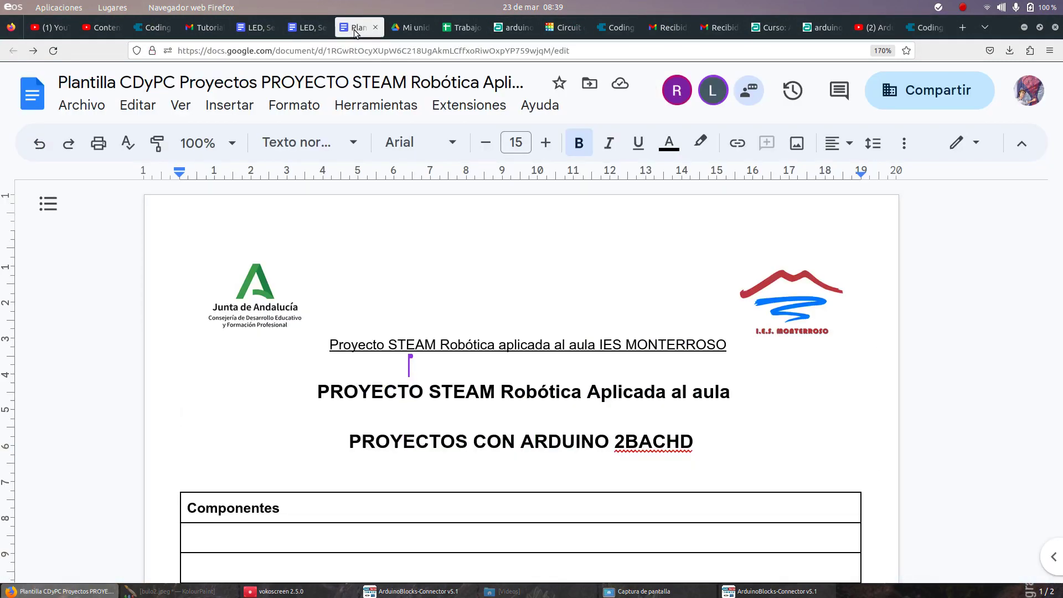
{"action": "left_click", "coordinate": [82, 105]}
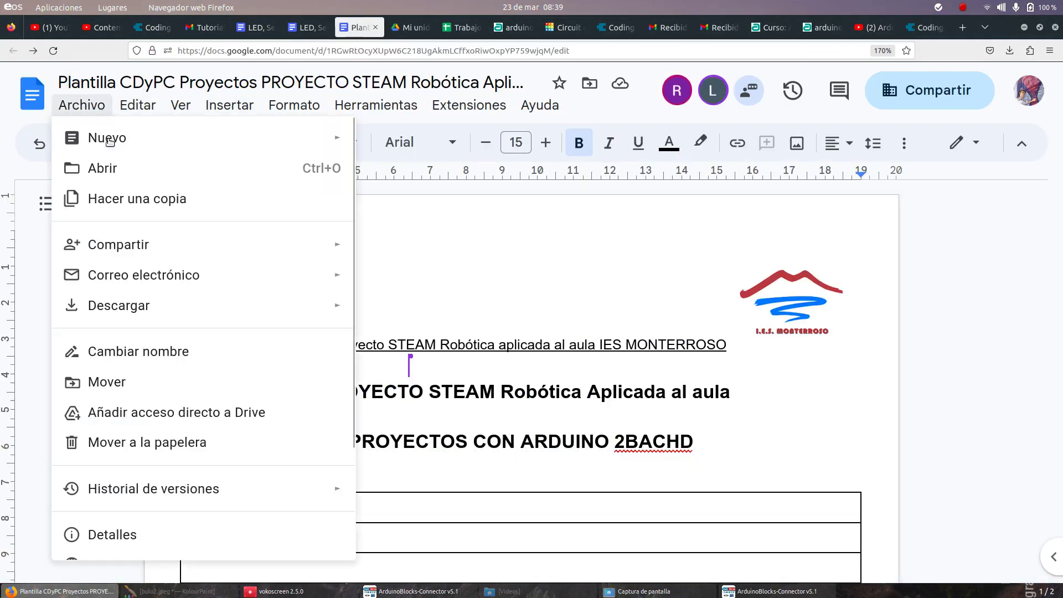
{"action": "left_click", "coordinate": [127, 206]}
{"action": "left_click", "coordinate": [402, 243]}
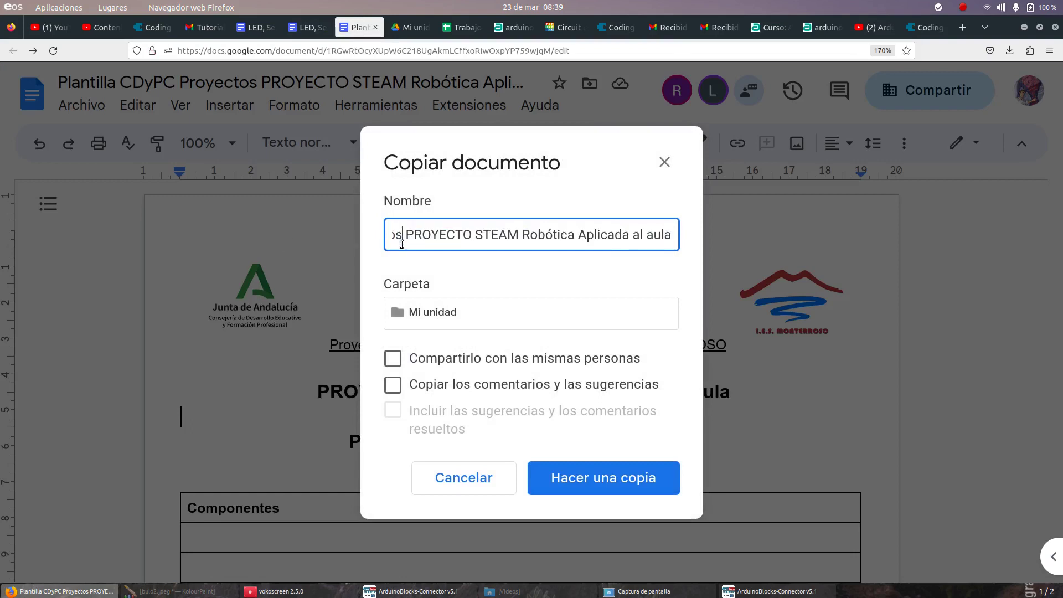
{"action": "key", "text": "Home"}
{"action": "key", "text": "Delete"}
{"action": "key", "text": "Delete"}
{"action": "key", "text": "Delete"}
{"action": "key", "text": "Delete"}
{"action": "key", "text": "Delete"}
{"action": "key", "text": "Delete"}
{"action": "key", "text": "Delete"}
{"action": "key", "text": "Delete"}
{"action": "key", "text": "Delete"}
{"action": "key", "text": "Delete"}
{"action": "key", "text": "Delete"}
{"action": "key", "text": "Delete"}
{"action": "key", "text": "Delete"}
{"action": "key", "text": "Delete"}
{"action": "key", "text": "Delete"}
{"action": "key", "text": "Delete"}
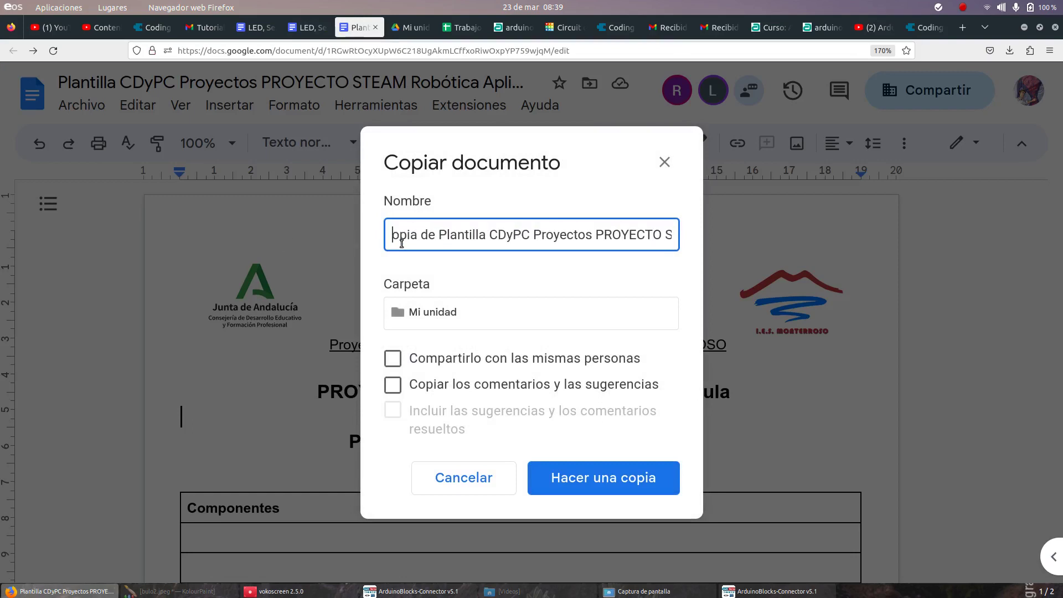
{"action": "key", "text": "Delete"}
{"action": "key", "text": "Delete"}
{"action": "key", "text": "Delete"}
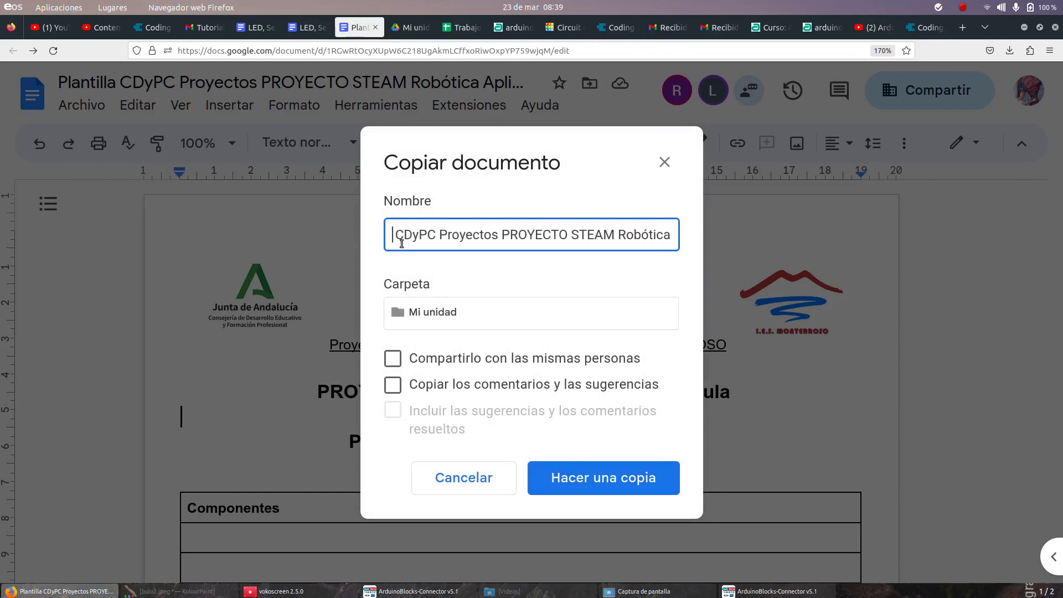
Step: Name the copy 'LED parpadeante' plus the students' names, share it with the same people, and create it
{"action": "type", "text": "l"}
{"action": "key", "text": "BackSpace"}
{"action": "type", "text": "LED p"}
{"action": "key", "text": "BackSpace"}
{"action": "type", "text": "p"}
{"action": "type", "text": "arpadeante "}
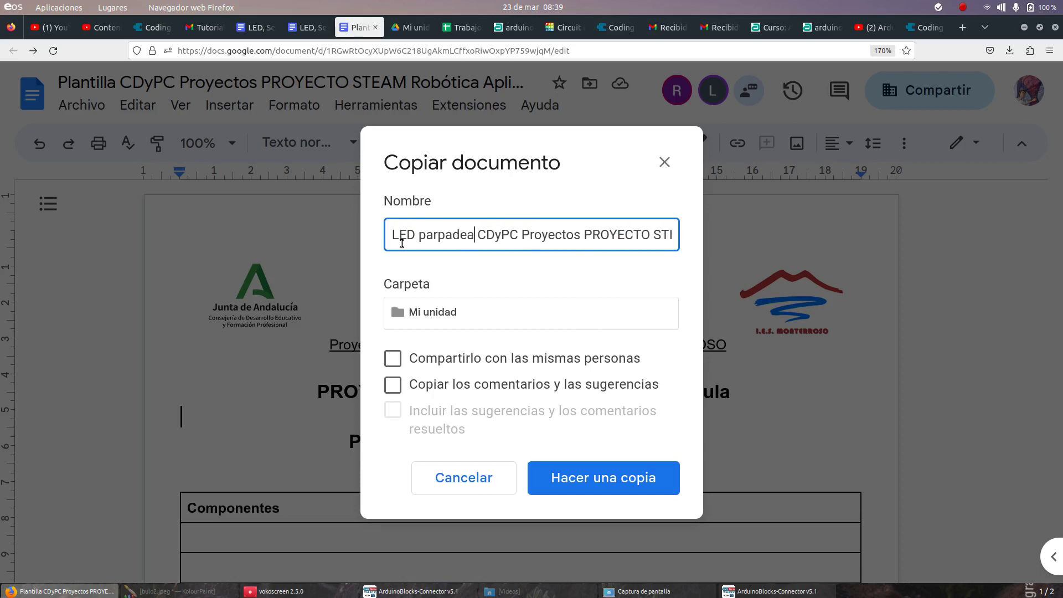
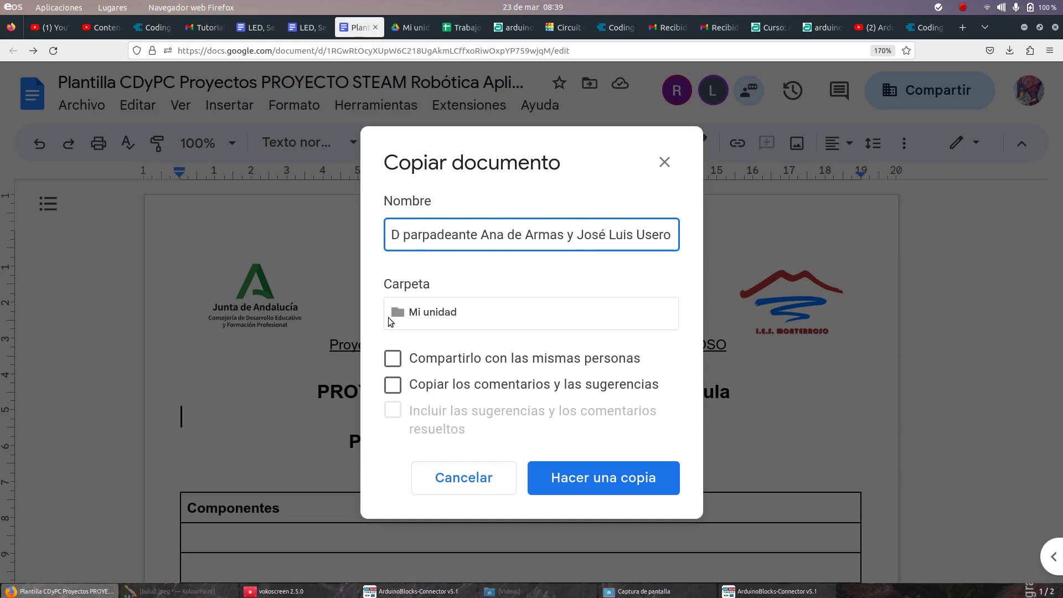
{"action": "left_click", "coordinate": [394, 359]}
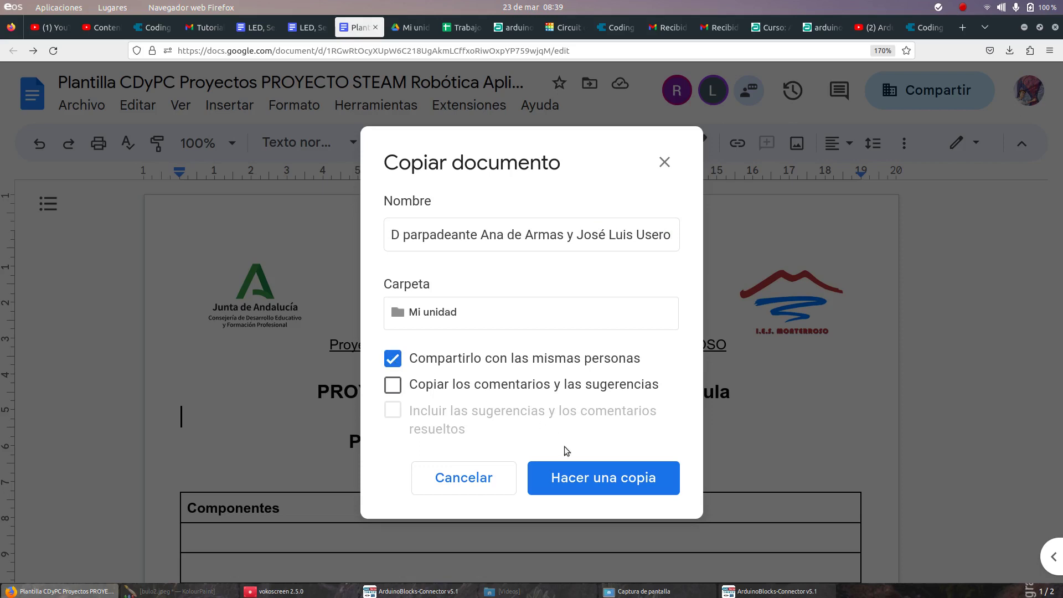
{"action": "left_click", "coordinate": [573, 479]}
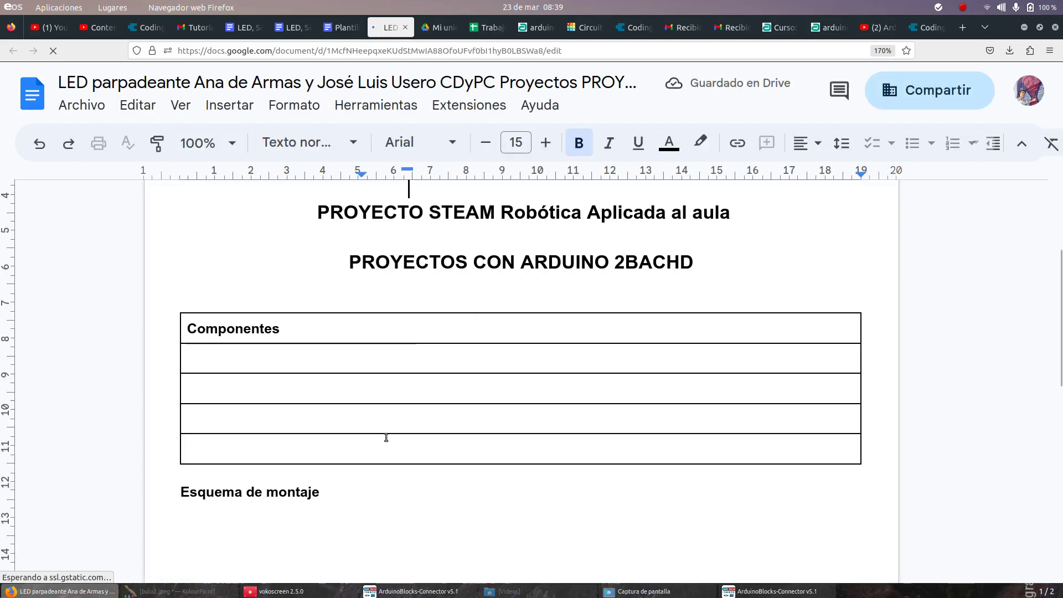
Step: Enter 'Arduino Mega' and 'LED' in the Componentes table rows
{"action": "left_click", "coordinate": [392, 362]}
{"action": "type", "text": "Arduino Mega"}
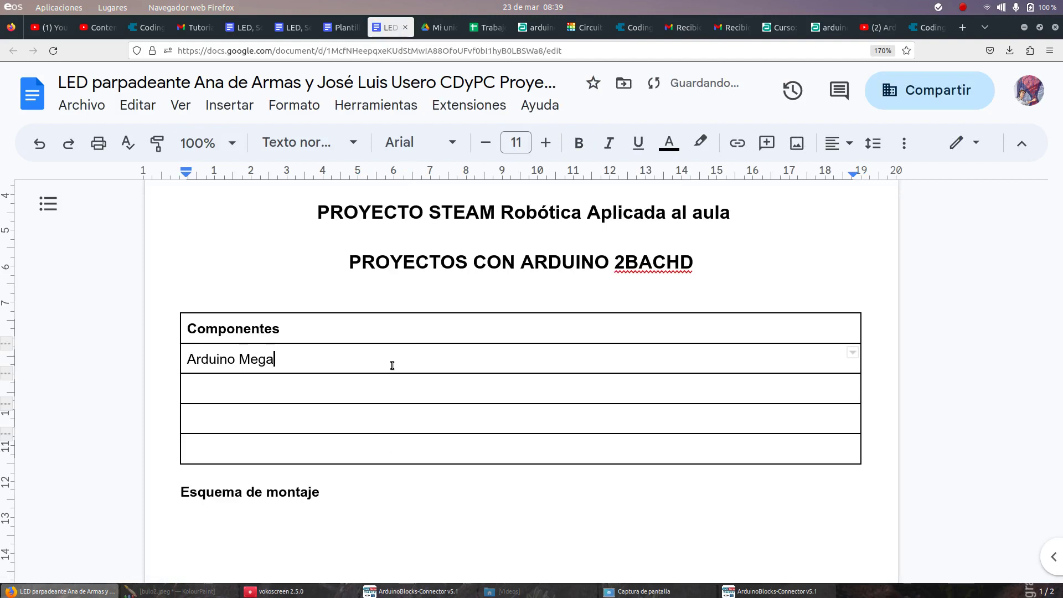
{"action": "key", "text": "Down"}
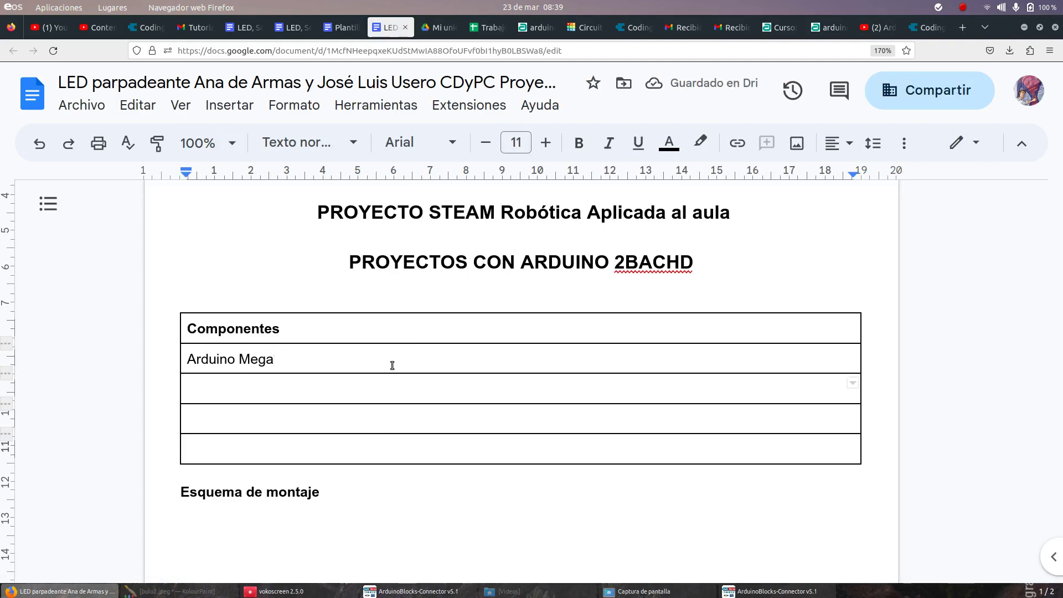
{"action": "type", "text": "LED"}
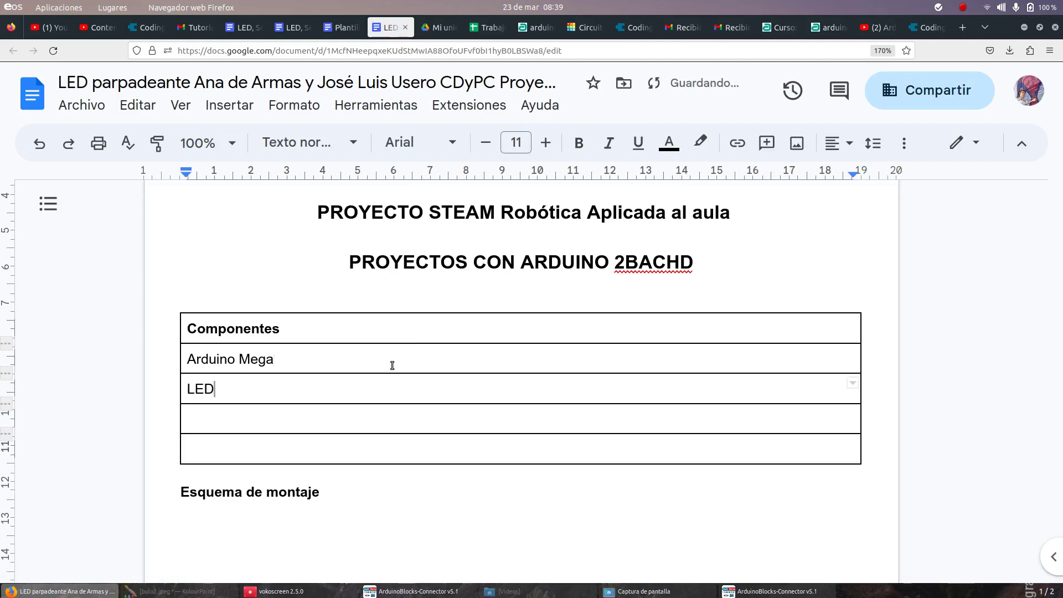
{"action": "key", "text": "Down"}
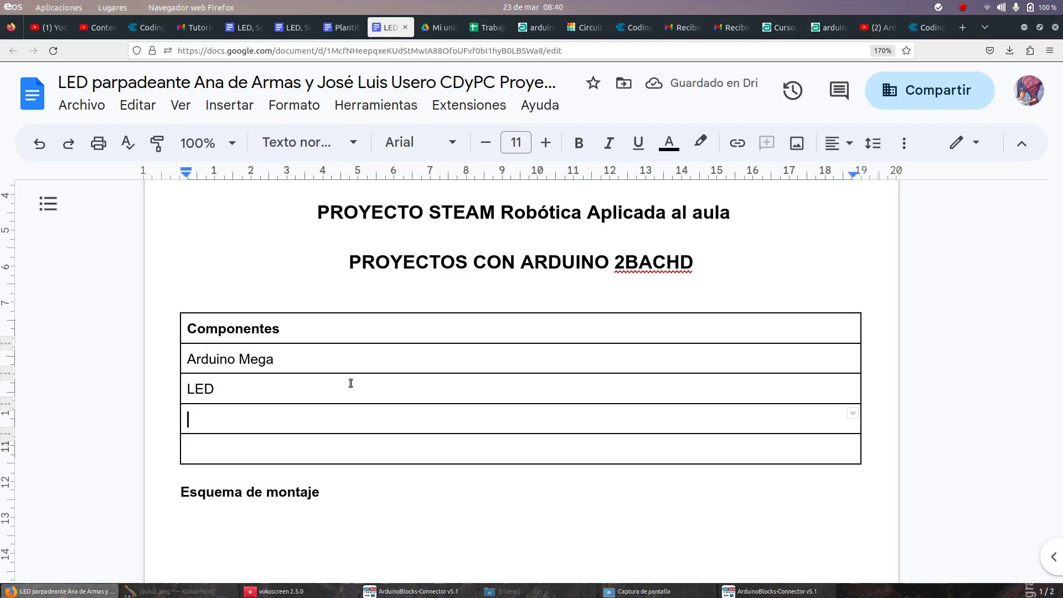
Step: Place the caret under Esquema de montaje and return to the Tinkercad circuit
{"action": "scroll", "coordinate": [370, 373], "scroll_direction": "down", "scroll_amount": 5}
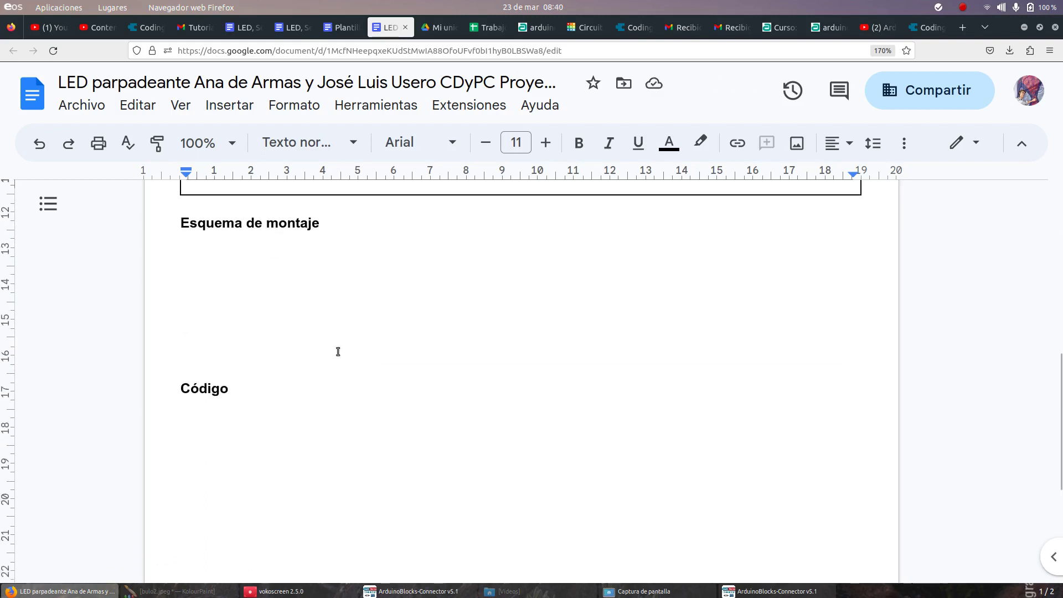
{"action": "left_click", "coordinate": [292, 261]}
{"action": "scroll", "coordinate": [235, 380], "scroll_direction": "up", "scroll_amount": 3}
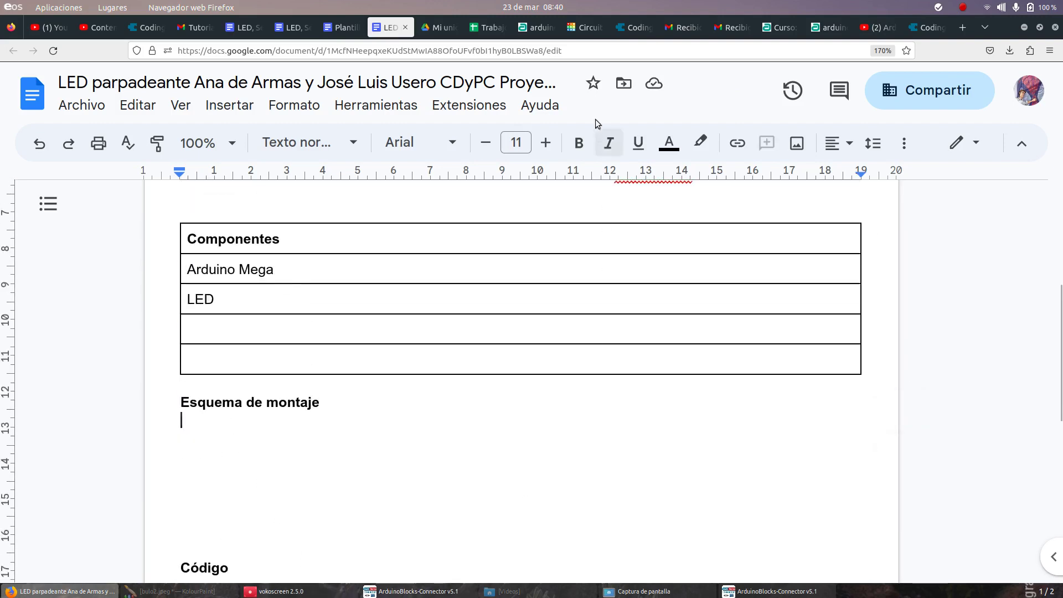
{"action": "left_click", "coordinate": [586, 27]}
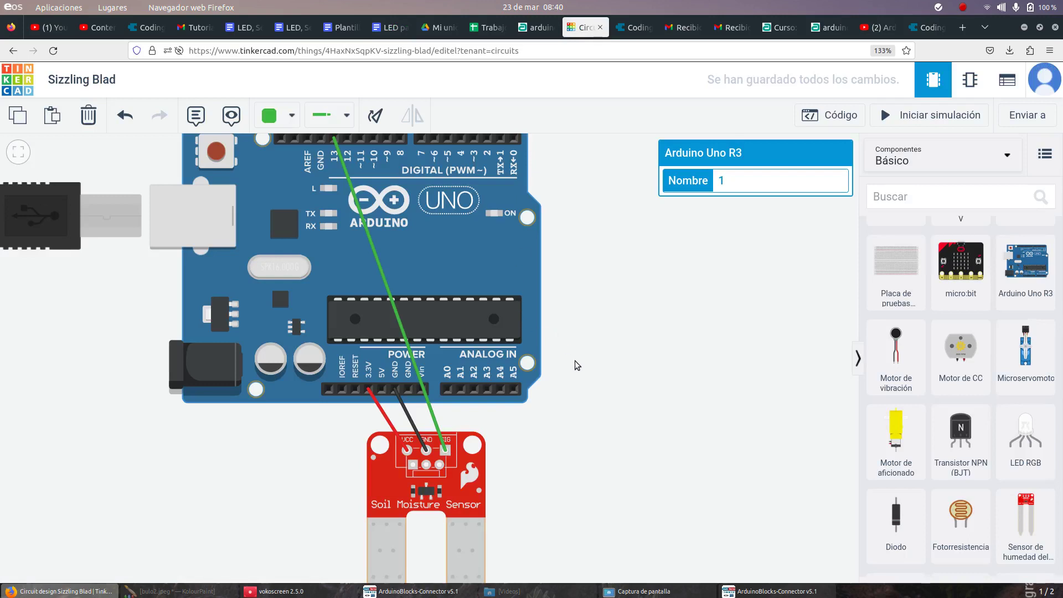
{"action": "scroll", "coordinate": [574, 366], "scroll_direction": "down", "scroll_amount": 2}
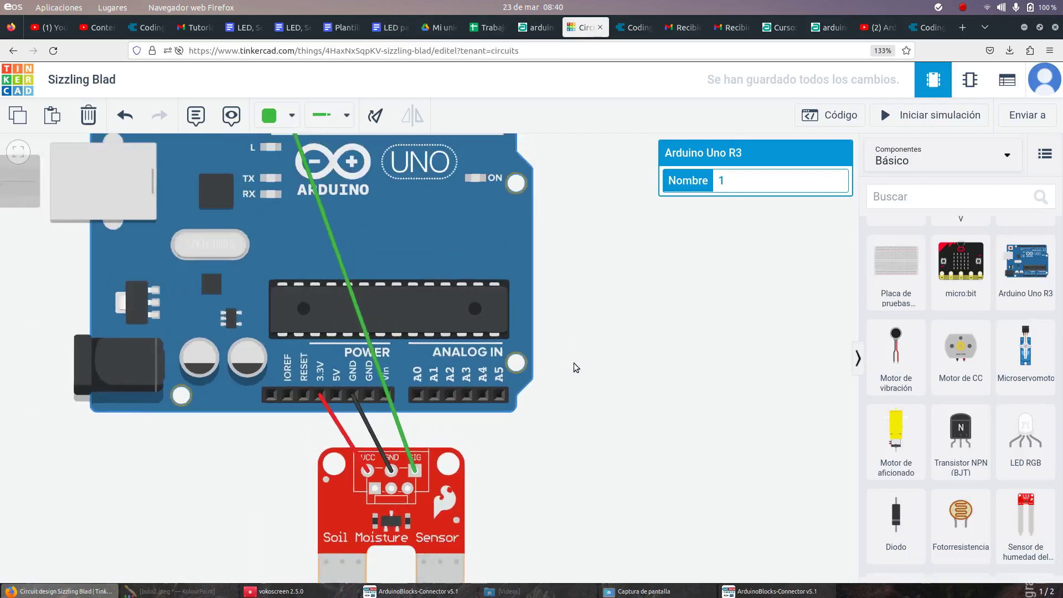
{"action": "scroll", "coordinate": [574, 365], "scroll_direction": "down", "scroll_amount": 2}
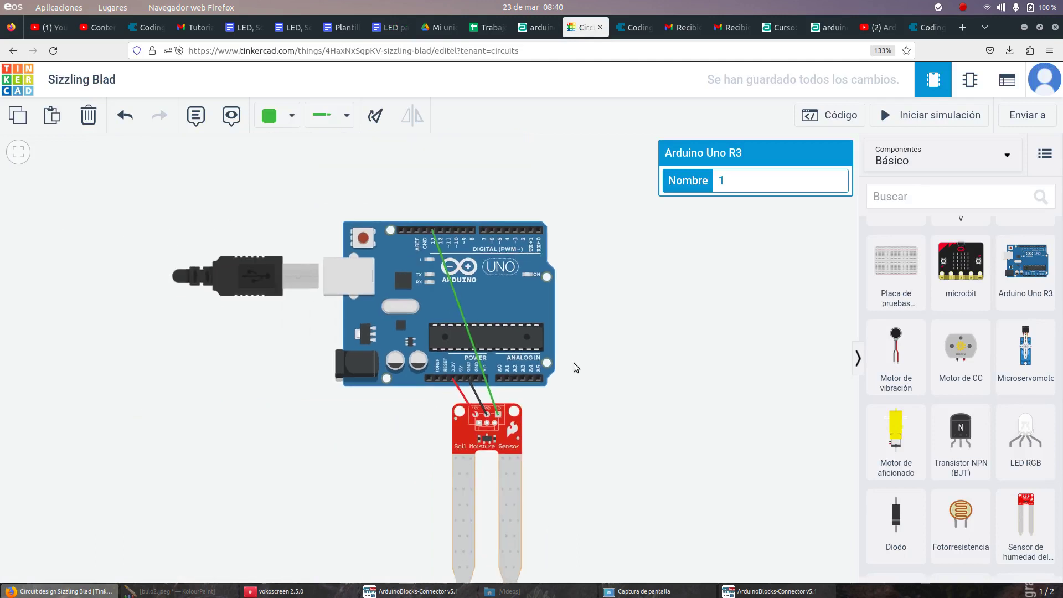
{"action": "scroll", "coordinate": [573, 363], "scroll_direction": "up", "scroll_amount": 3}
{"action": "scroll", "coordinate": [675, 359], "scroll_direction": "up", "scroll_amount": 3}
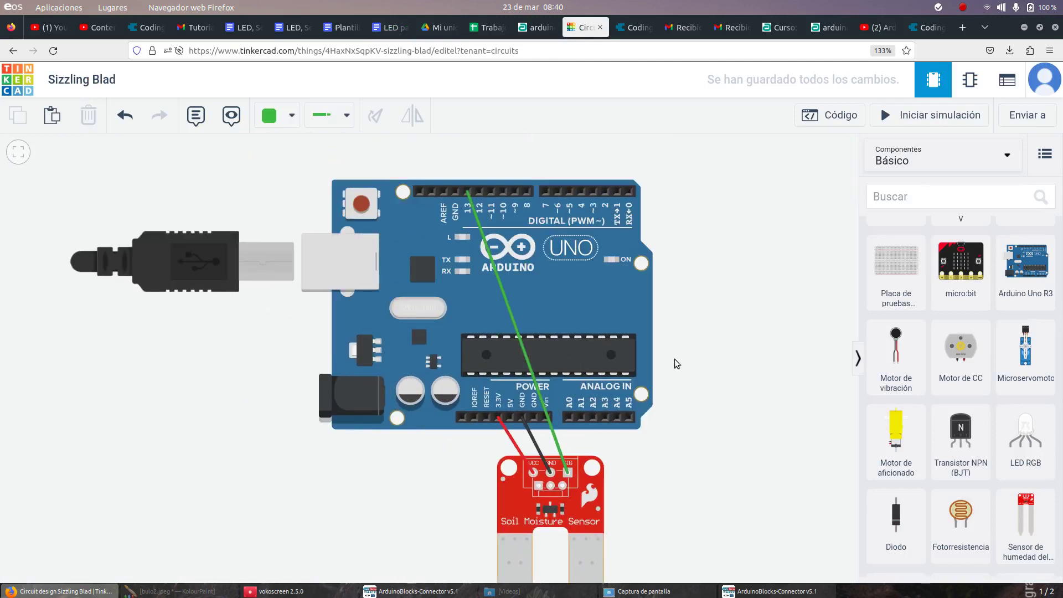
{"action": "scroll", "coordinate": [675, 361], "scroll_direction": "down", "scroll_amount": 1}
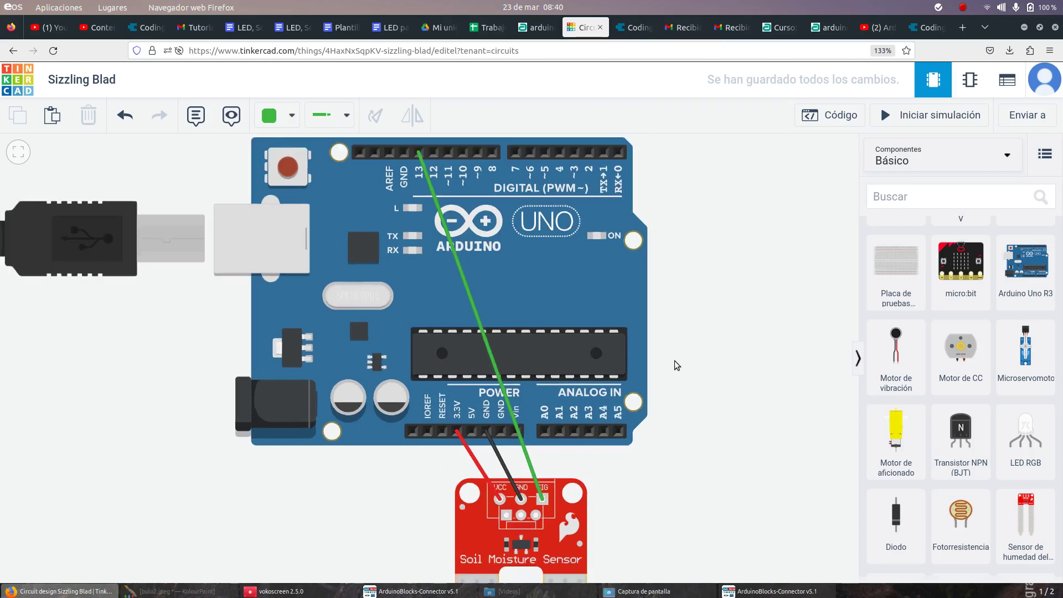
{"action": "left_click_drag", "start_coordinate": [675, 361], "coordinate": [656, 347]}
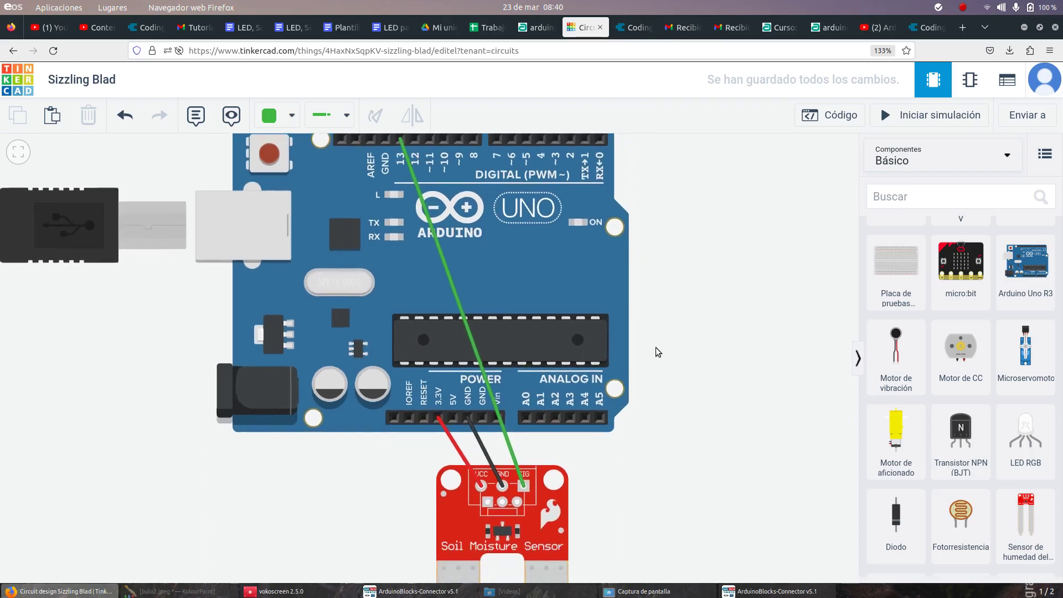
{"action": "left_click_drag", "start_coordinate": [656, 347], "coordinate": [655, 367]}
{"action": "left_click_drag", "start_coordinate": [655, 368], "coordinate": [662, 394]}
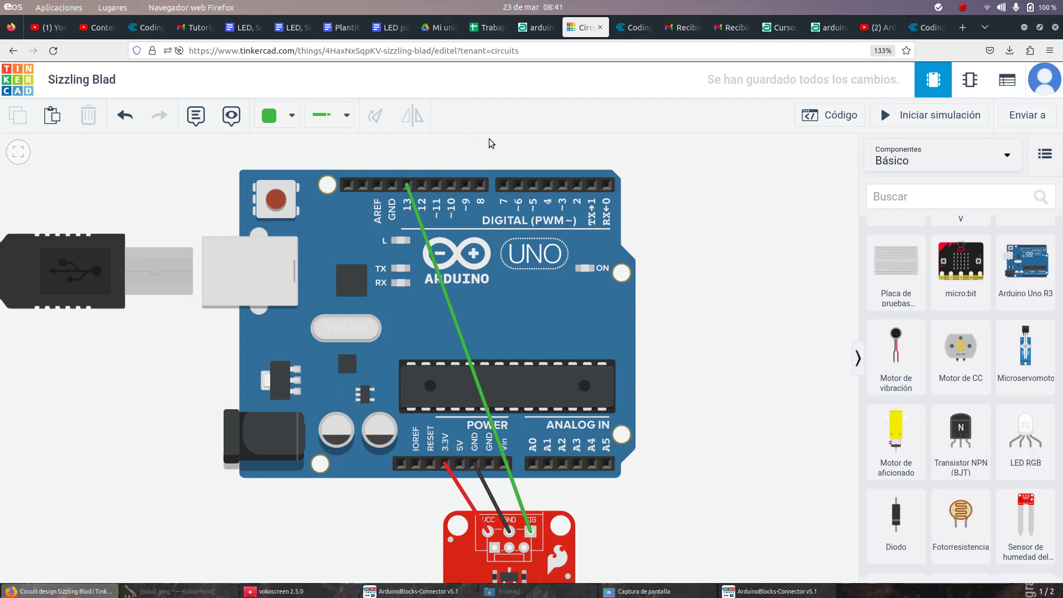
{"action": "left_click", "coordinate": [776, 35]}
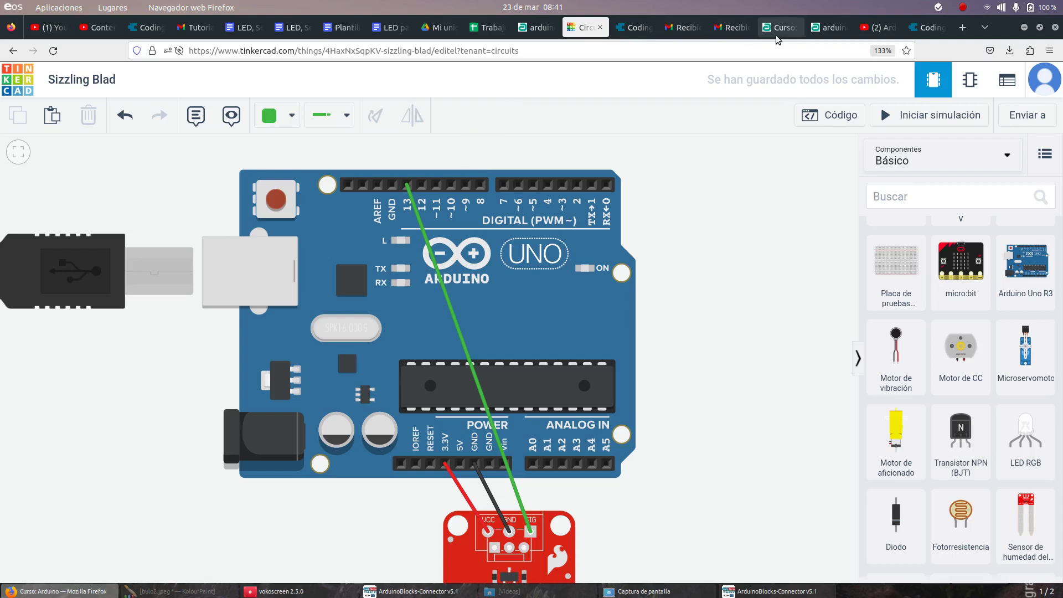
{"action": "left_click", "coordinate": [820, 29]}
{"action": "scroll", "coordinate": [549, 263], "scroll_direction": "up", "scroll_amount": 5}
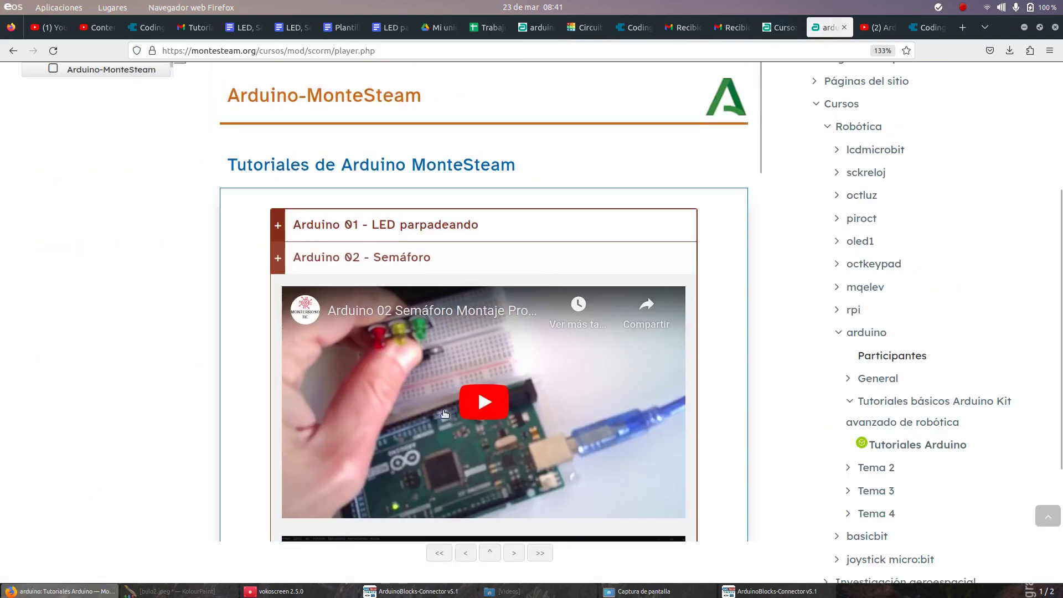
{"action": "left_click", "coordinate": [390, 35]}
{"action": "scroll", "coordinate": [353, 224], "scroll_direction": "down", "scroll_amount": 3}
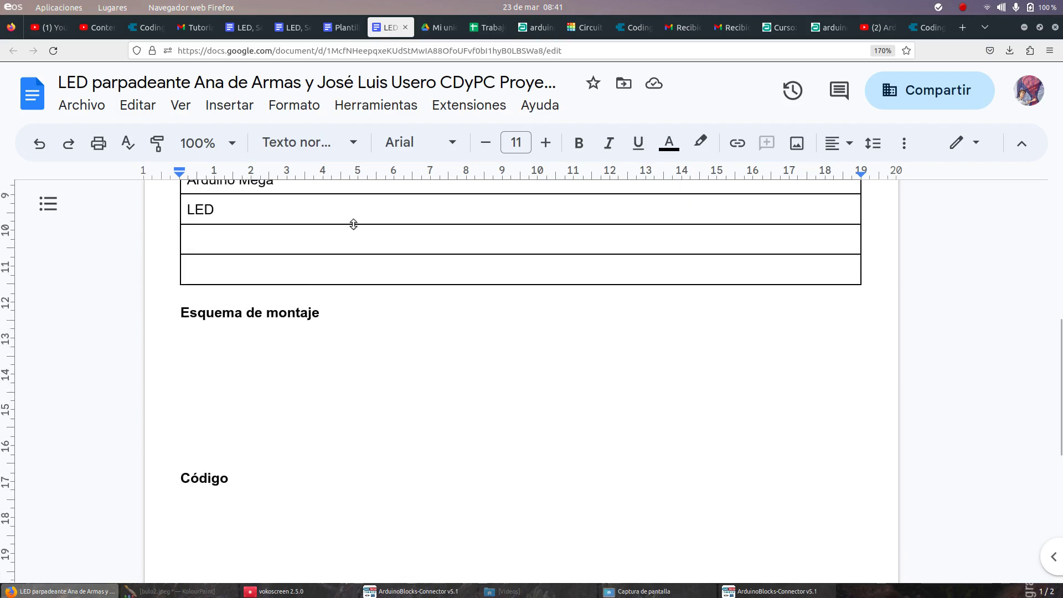
{"action": "scroll", "coordinate": [353, 225], "scroll_direction": "up", "scroll_amount": 3}
{"action": "left_click", "coordinate": [585, 27]}
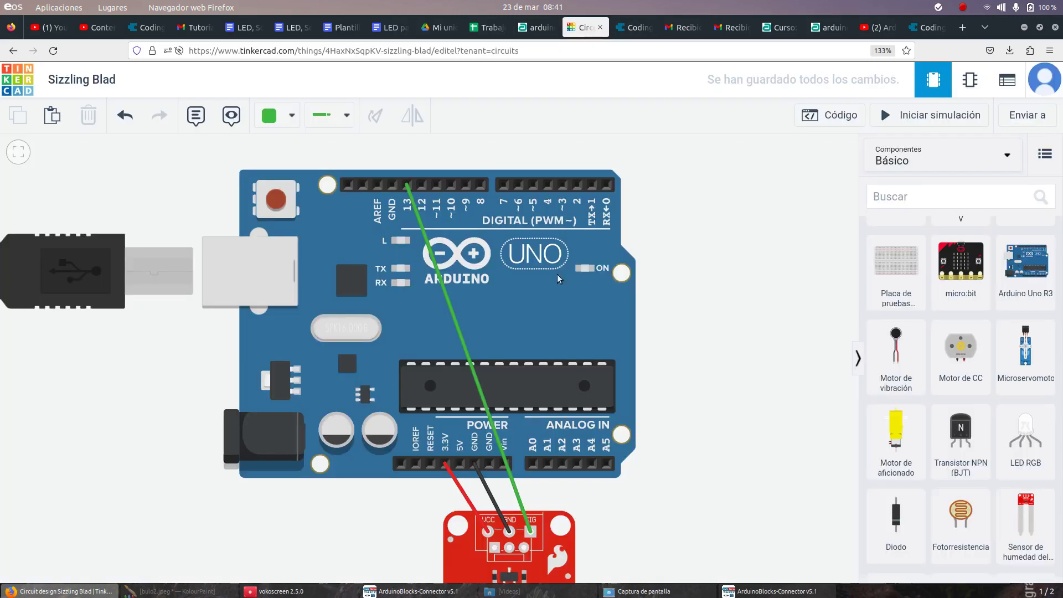
Step: Show the downloaded Sizzling Blad.png in the Descargas folder, then go back to the Tinkercad circuit
{"action": "left_click", "coordinate": [1011, 122]}
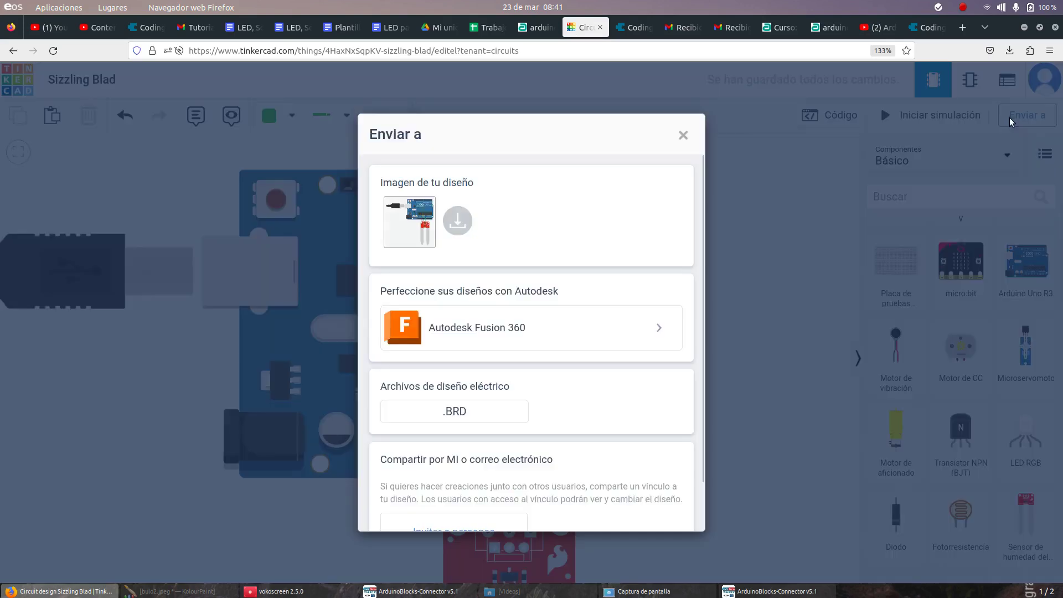
{"action": "left_click", "coordinate": [466, 219]}
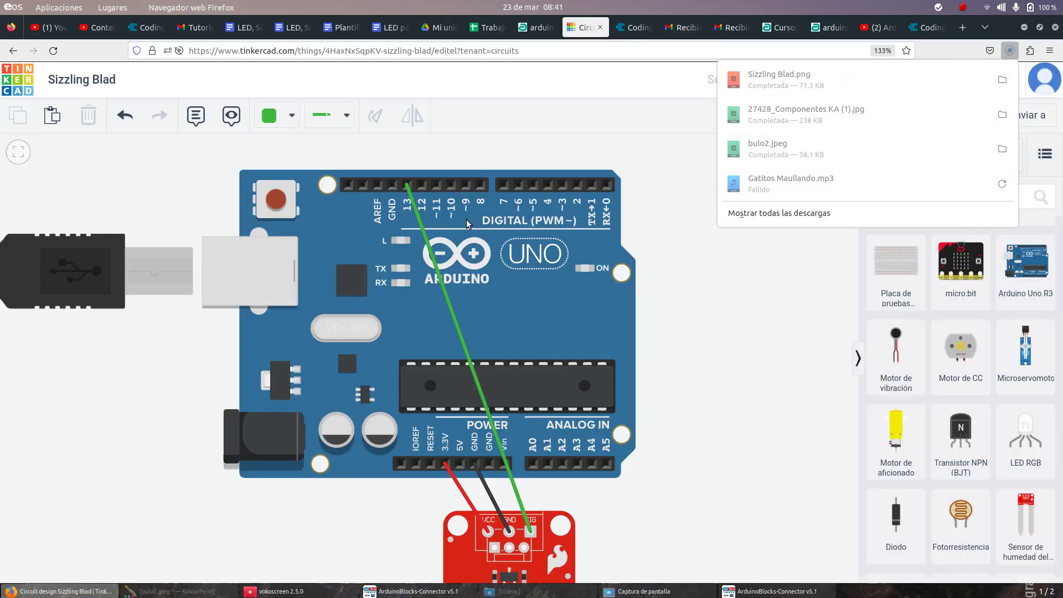
{"action": "right_click", "coordinate": [818, 90]}
{"action": "left_click", "coordinate": [823, 110]}
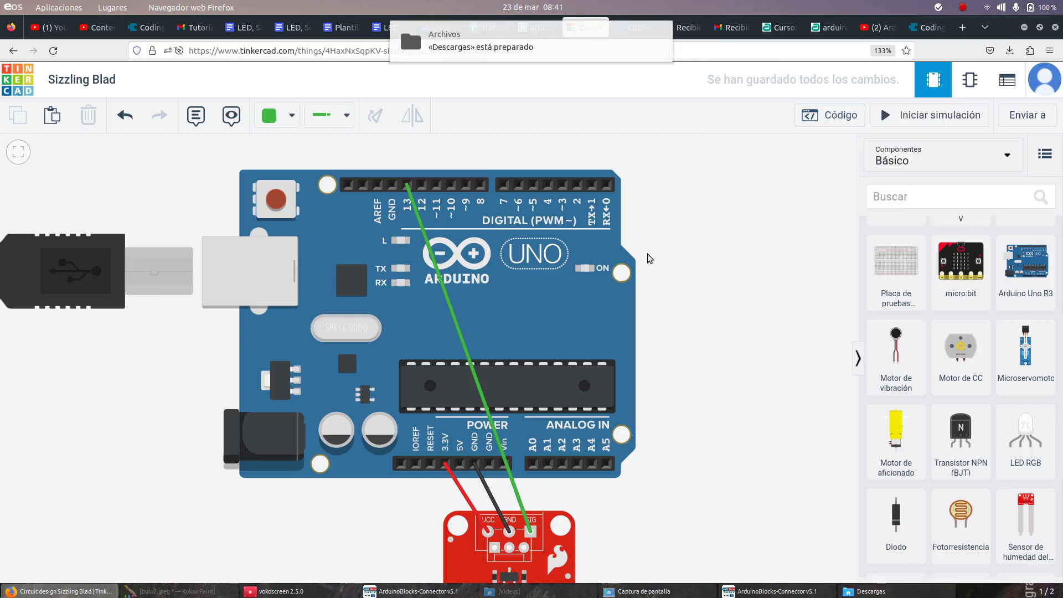
{"action": "left_click", "coordinate": [848, 592]}
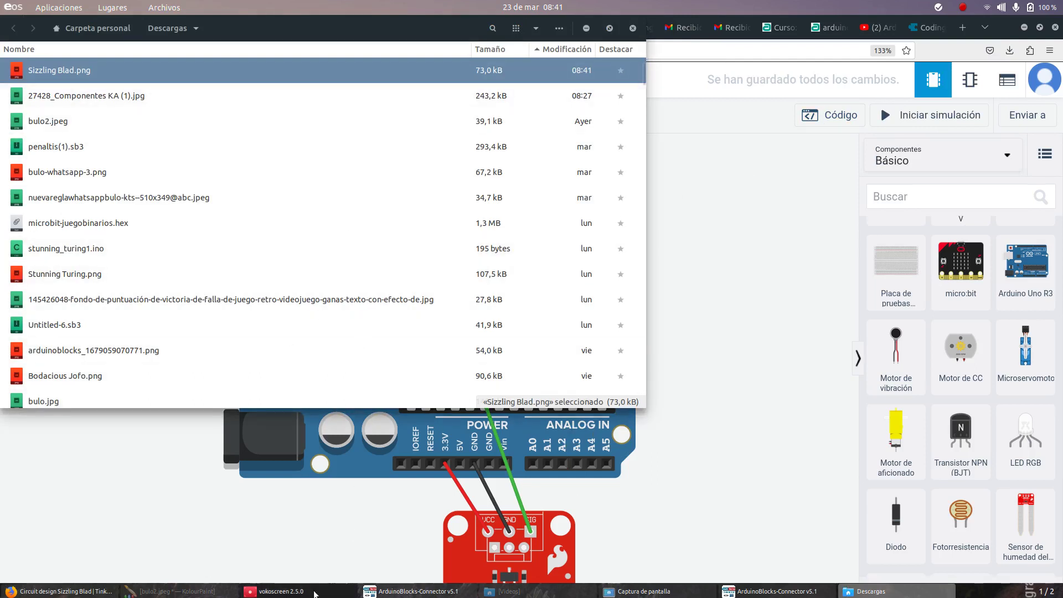
{"action": "left_click", "coordinate": [201, 501]}
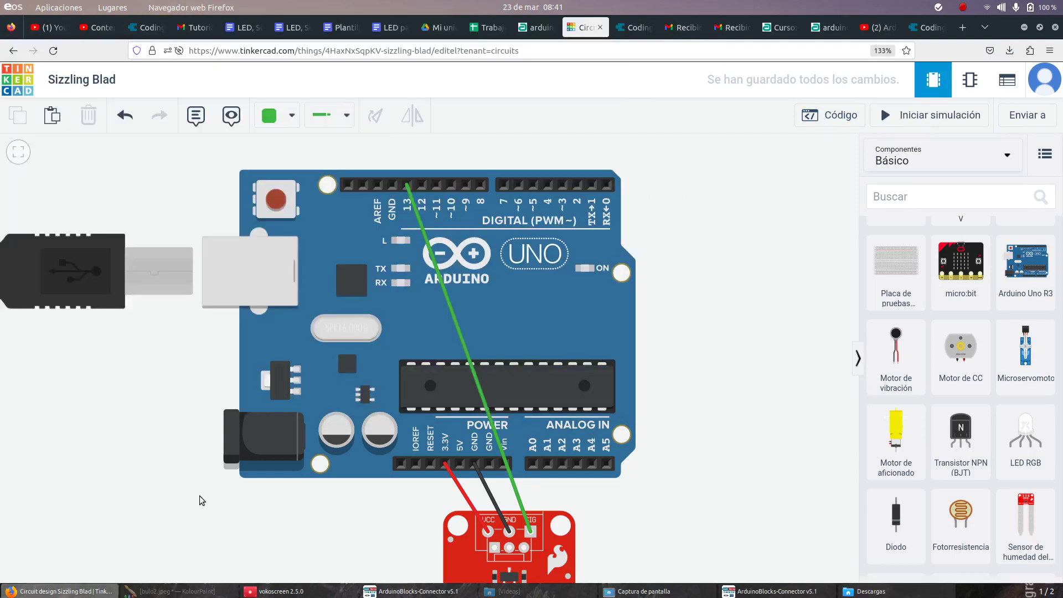
Step: Undo a wrong paste and drop Sizzling Blad.png from Descargas under Esquema de montaje
{"action": "left_click", "coordinate": [389, 28]}
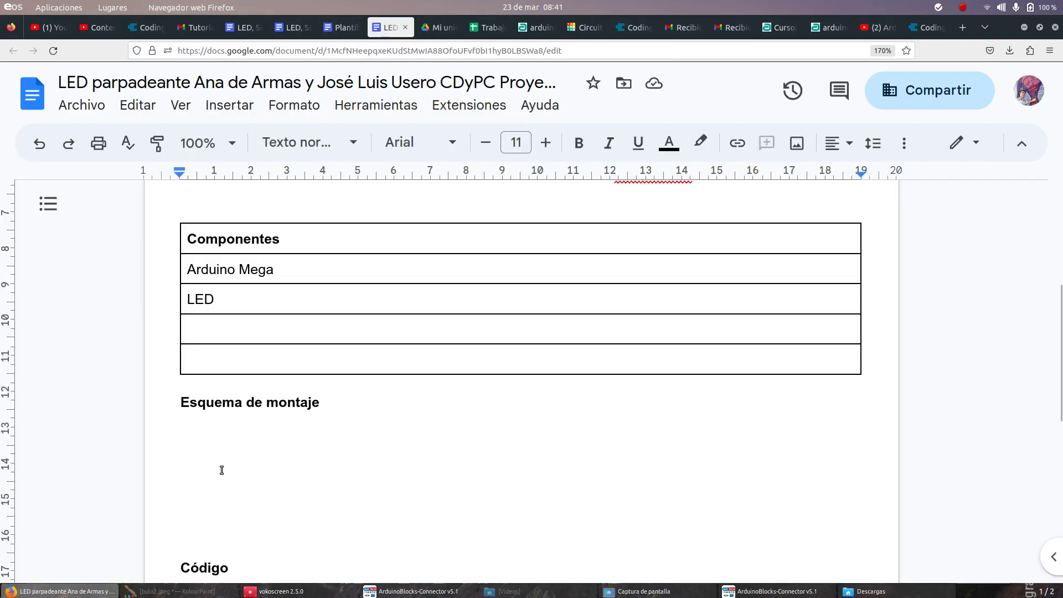
{"action": "type", "text": "x-special/nautilus-clipboard copy file:///home/usuario/Descargas/Sizzling%20Blad.png"}
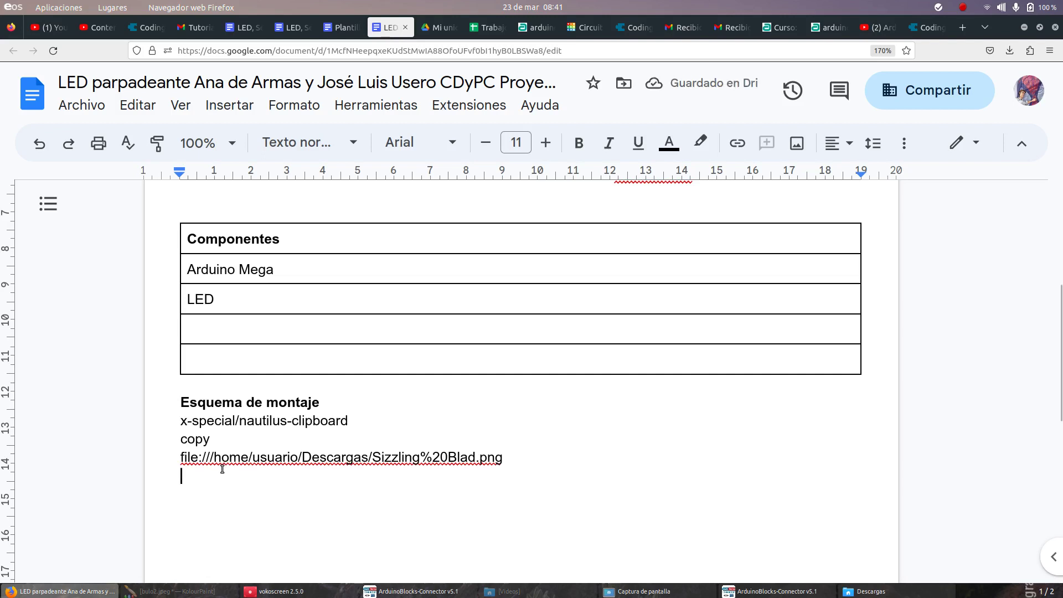
{"action": "key", "text": "ctrl+z"}
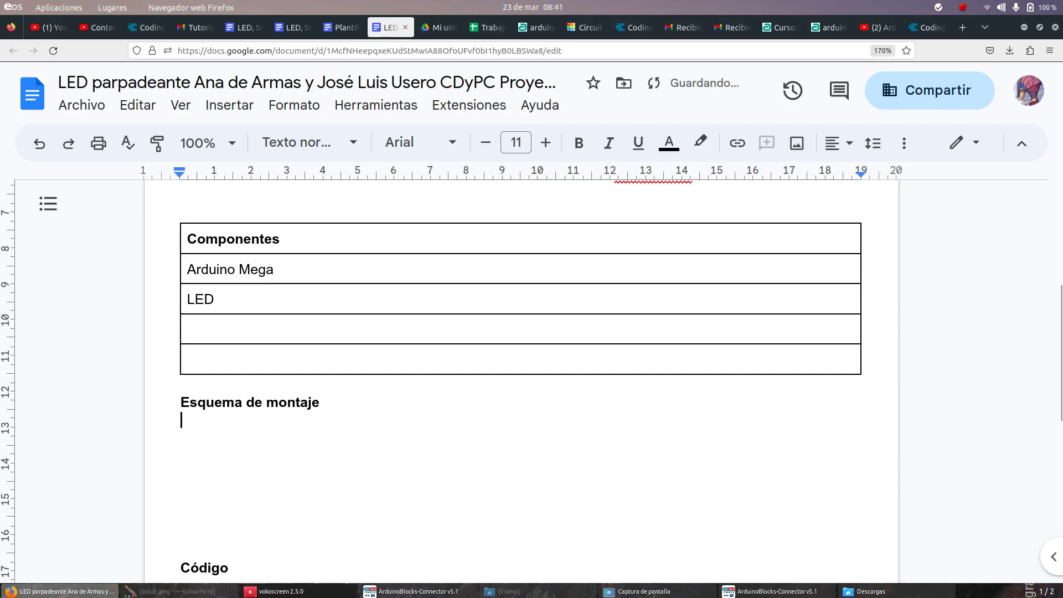
{"action": "left_click", "coordinate": [559, 592]}
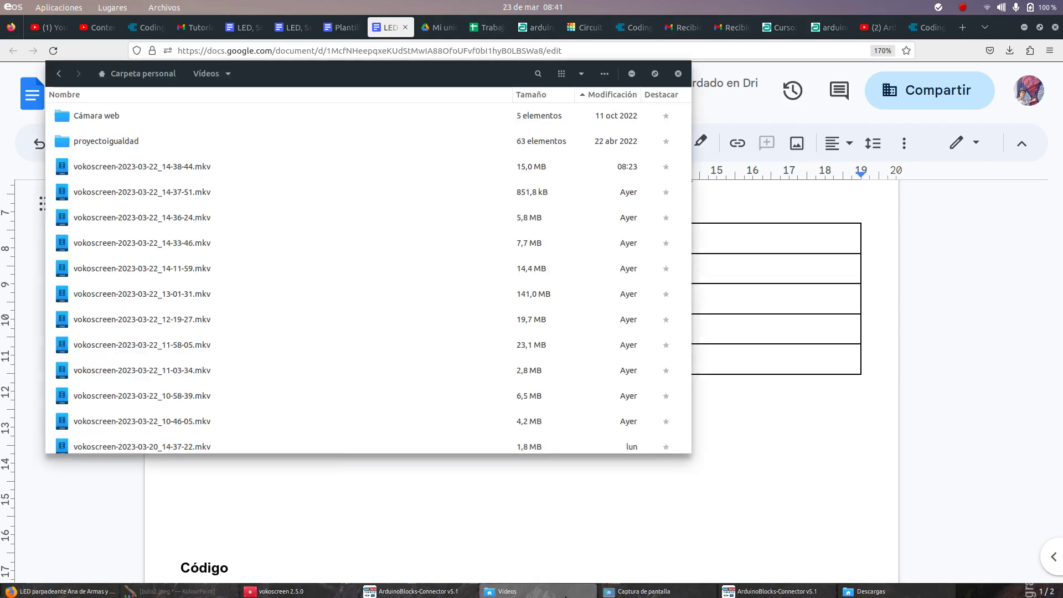
{"action": "left_click", "coordinate": [559, 591]}
{"action": "left_click", "coordinate": [871, 591]}
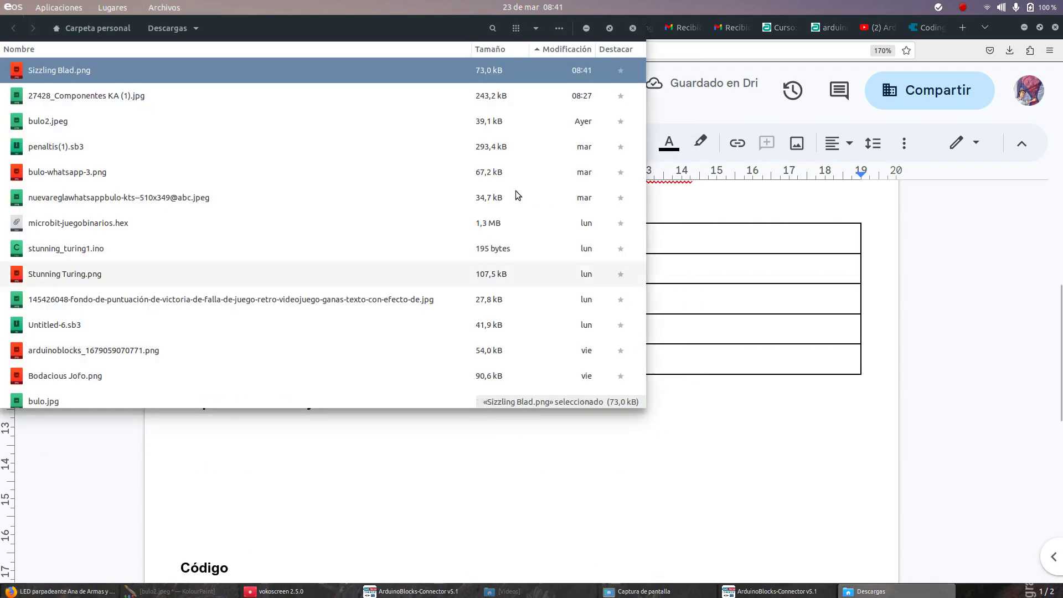
{"action": "left_click_drag", "start_coordinate": [333, 32], "coordinate": [844, 324]}
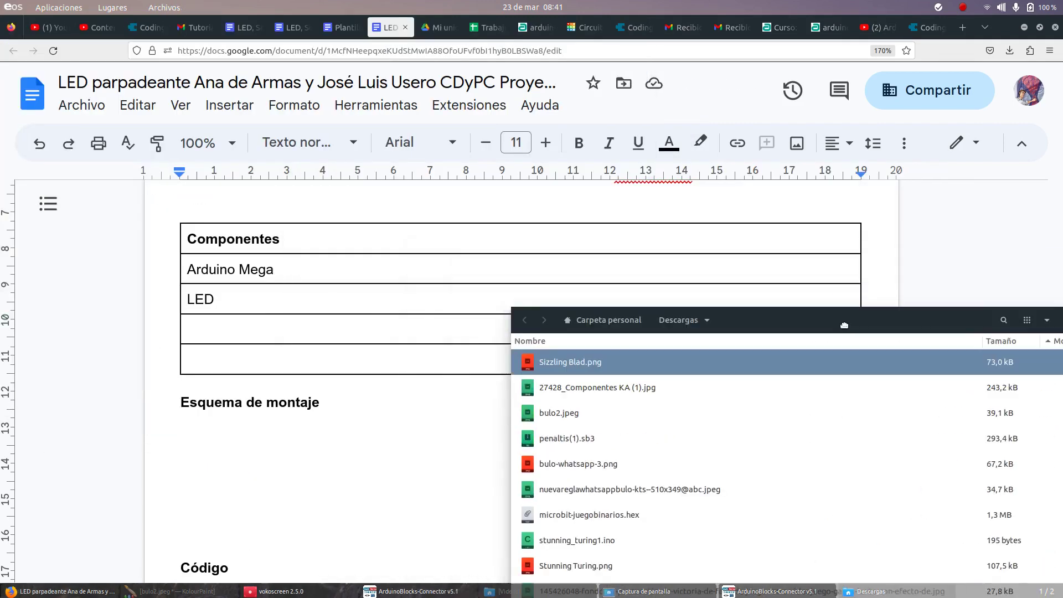
{"action": "left_click_drag", "start_coordinate": [635, 370], "coordinate": [244, 427]}
{"action": "left_click", "coordinate": [213, 537]}
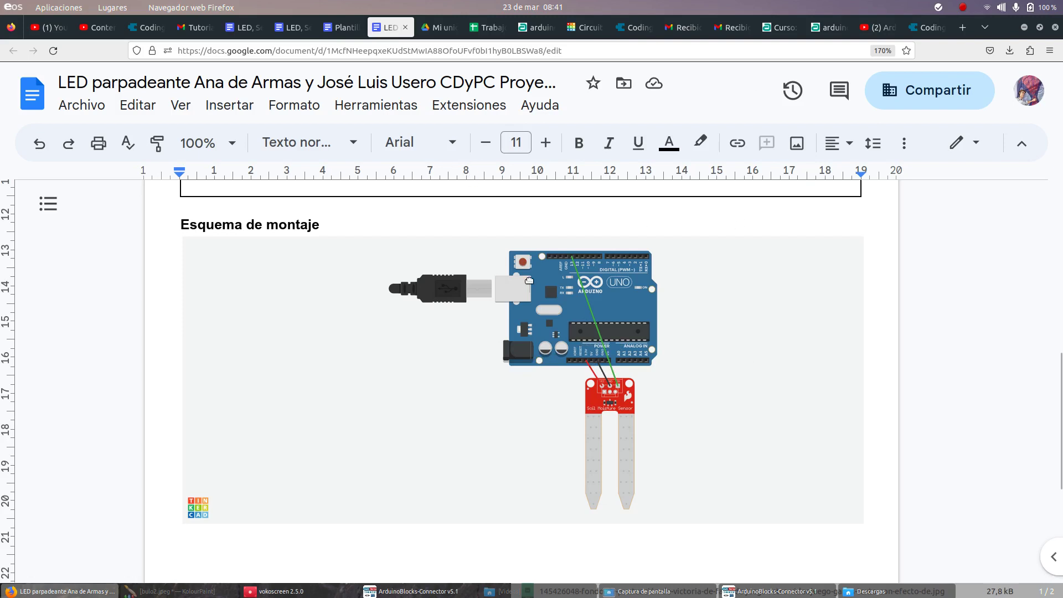
Step: Delete the blank lines between the circuit image and the Código heading
{"action": "scroll", "coordinate": [532, 283], "scroll_direction": "down", "scroll_amount": 4}
{"action": "left_click", "coordinate": [256, 319]}
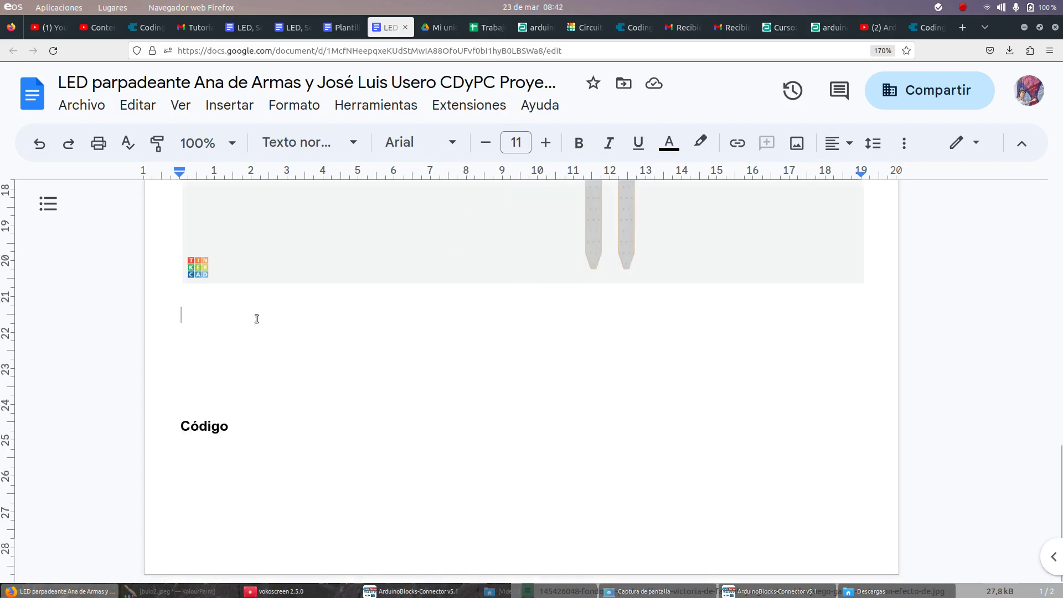
{"action": "key", "text": "Delete"}
{"action": "key", "text": "Delete"}
{"action": "key", "text": "Delete"}
{"action": "key", "text": "Delete"}
{"action": "key", "text": "Delete"}
{"action": "key", "text": "Delete"}
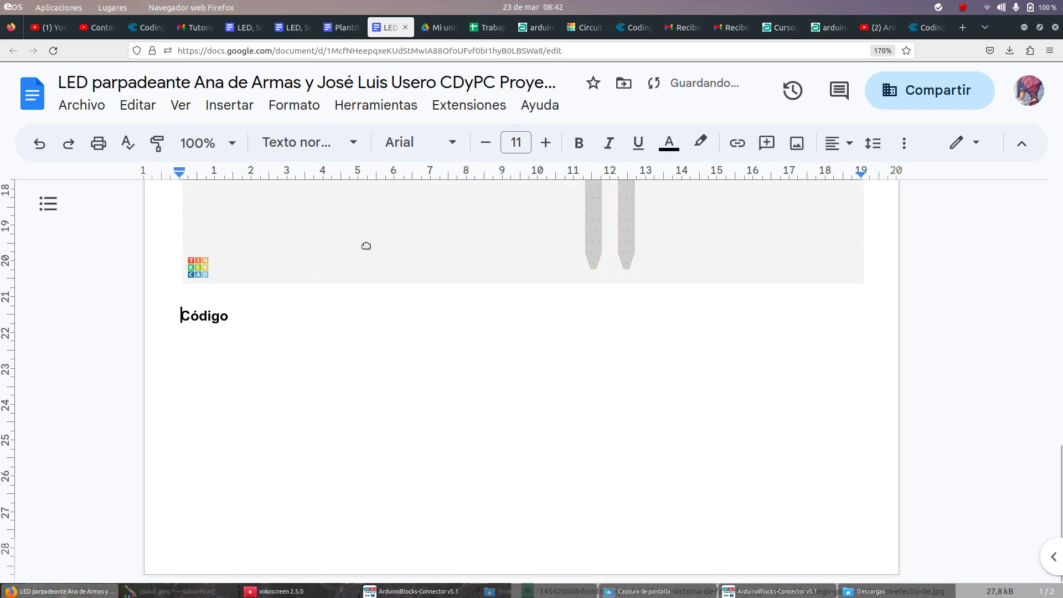
{"action": "left_click", "coordinate": [926, 28]}
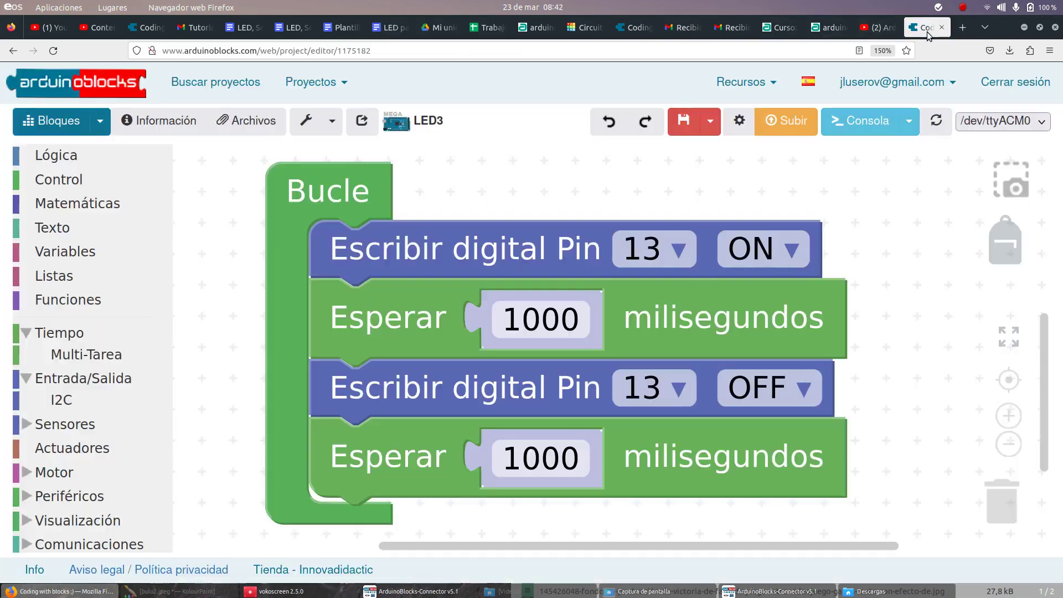
Step: Save the blink code blocks as arduinoblocks_1679557327454.png and preview it from Descargas
{"action": "left_click", "coordinate": [1004, 188]}
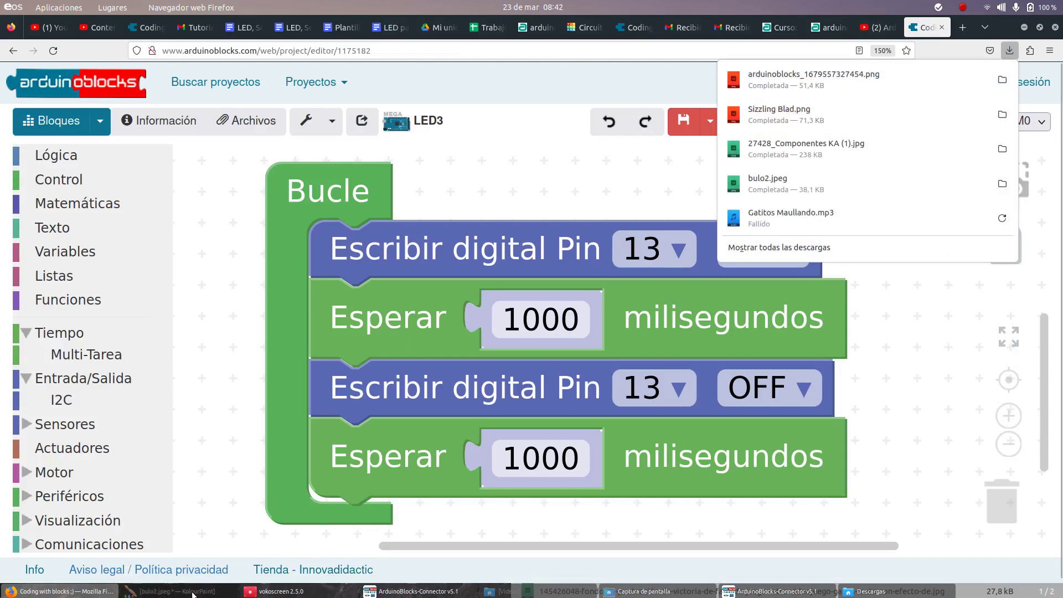
{"action": "key", "text": "Escape"}
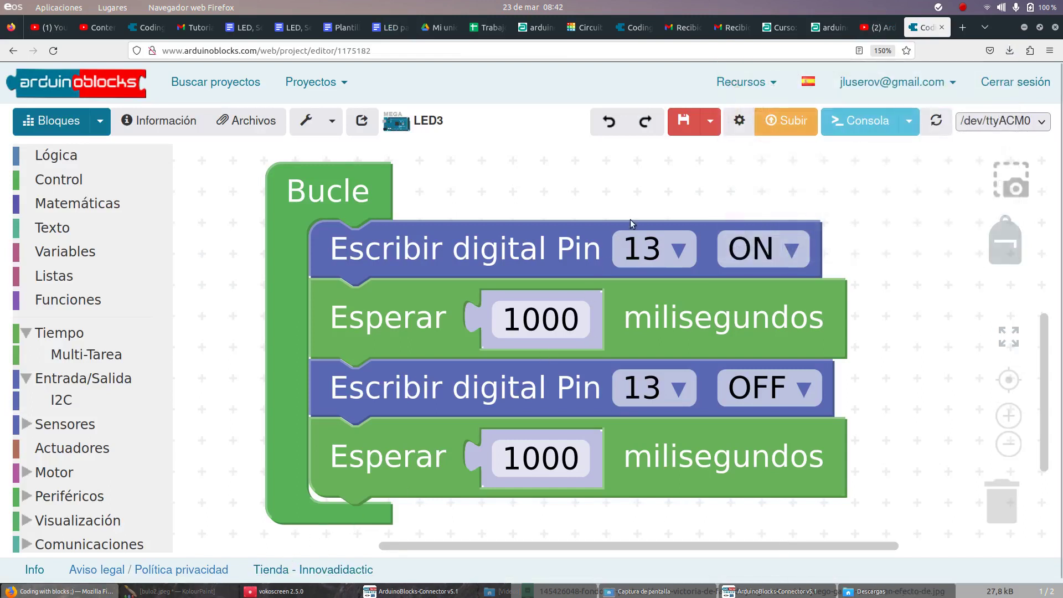
{"action": "left_click", "coordinate": [856, 591]}
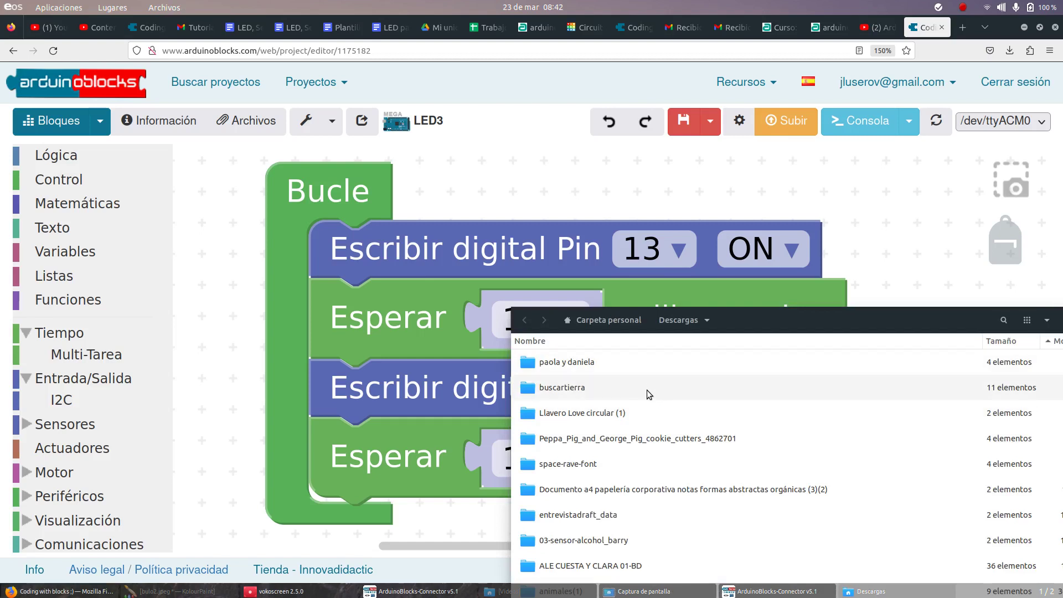
{"action": "scroll", "coordinate": [647, 386], "scroll_direction": "down", "scroll_amount": 5}
{"action": "scroll", "coordinate": [647, 385], "scroll_direction": "up", "scroll_amount": 1}
{"action": "double_click", "coordinate": [625, 459]}
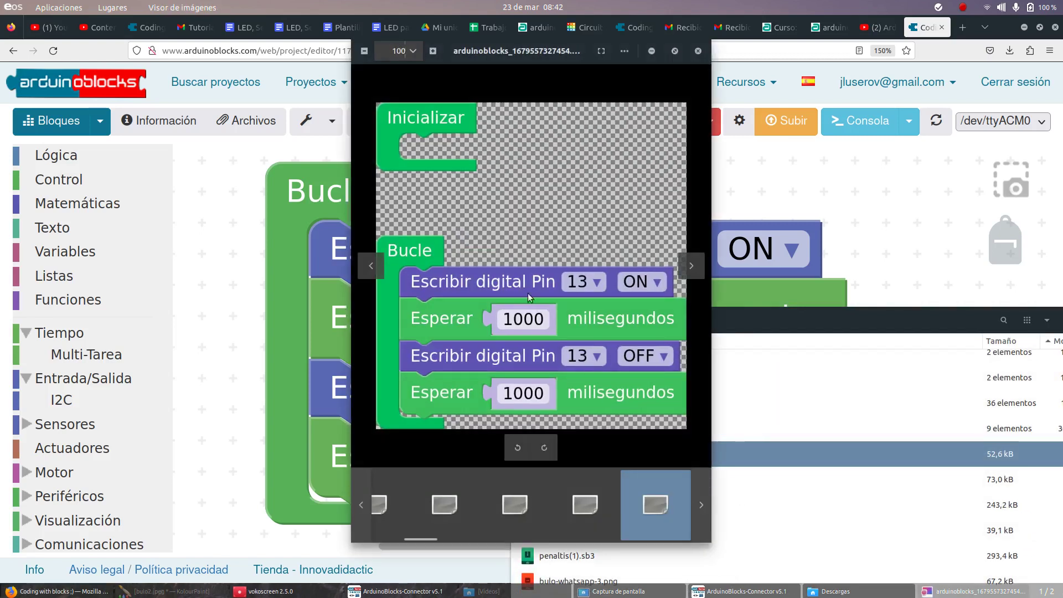
{"action": "left_click", "coordinate": [698, 51]}
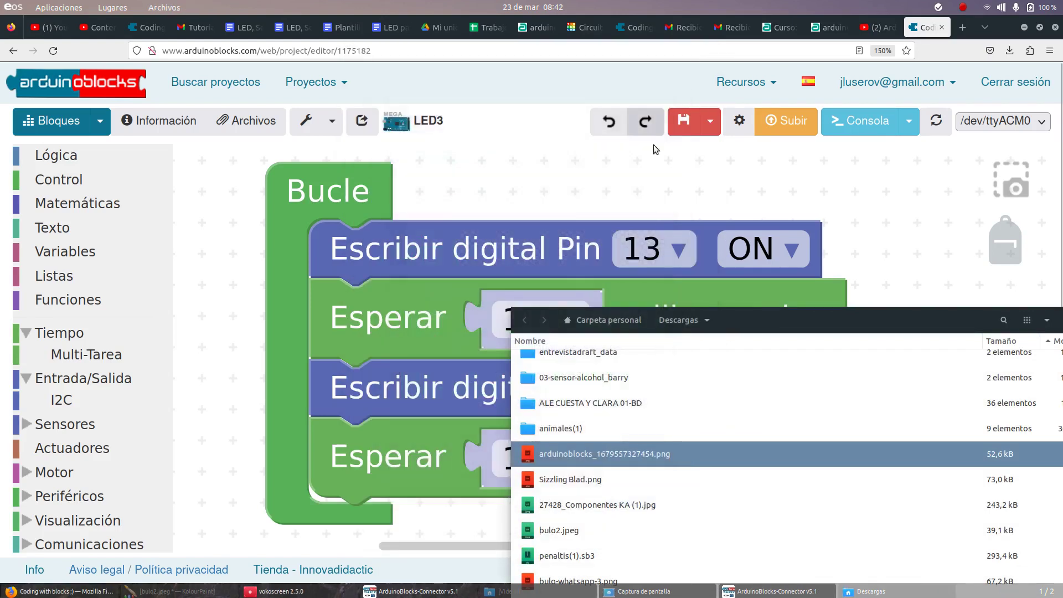
{"action": "left_click", "coordinate": [388, 27]}
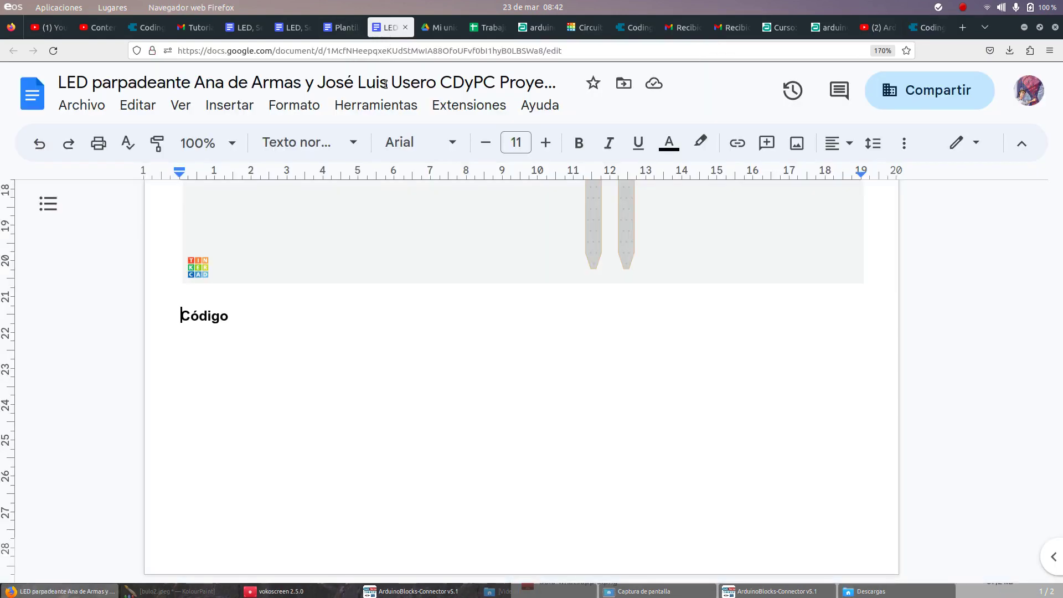
Step: Drop the arduinoblocks code PNG from Descargas into the report
{"action": "key", "text": "Down"}
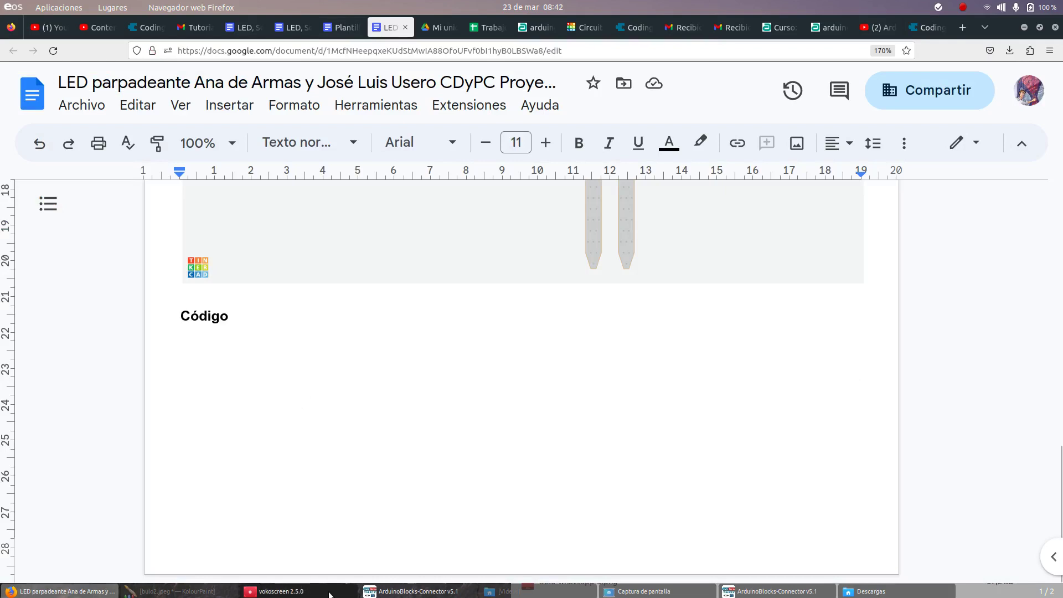
{"action": "left_click", "coordinate": [871, 592]}
{"action": "left_click_drag", "start_coordinate": [608, 453], "coordinate": [287, 380]}
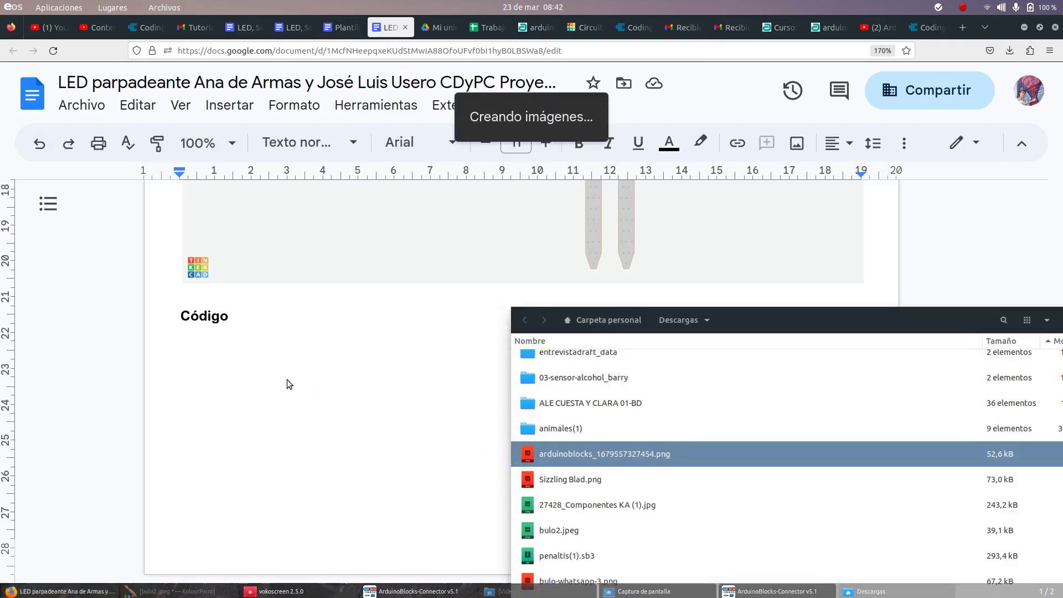
{"action": "left_click", "coordinate": [332, 524]}
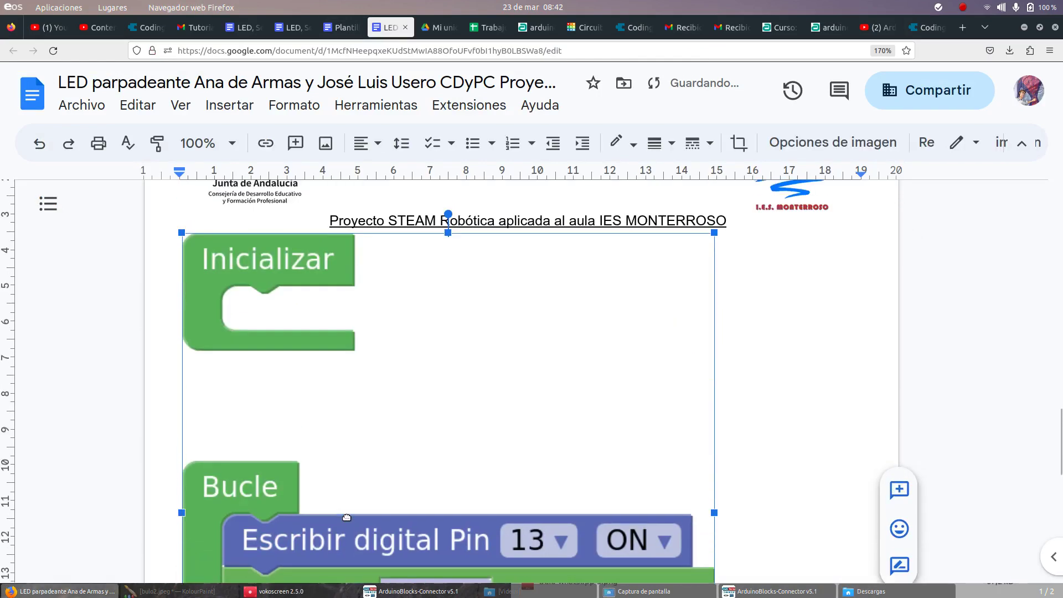
Step: Leave one blank line above the Código heading and bring up the Insertar menu
{"action": "scroll", "coordinate": [347, 517], "scroll_direction": "up", "scroll_amount": 5}
{"action": "scroll", "coordinate": [344, 515], "scroll_direction": "down", "scroll_amount": 3}
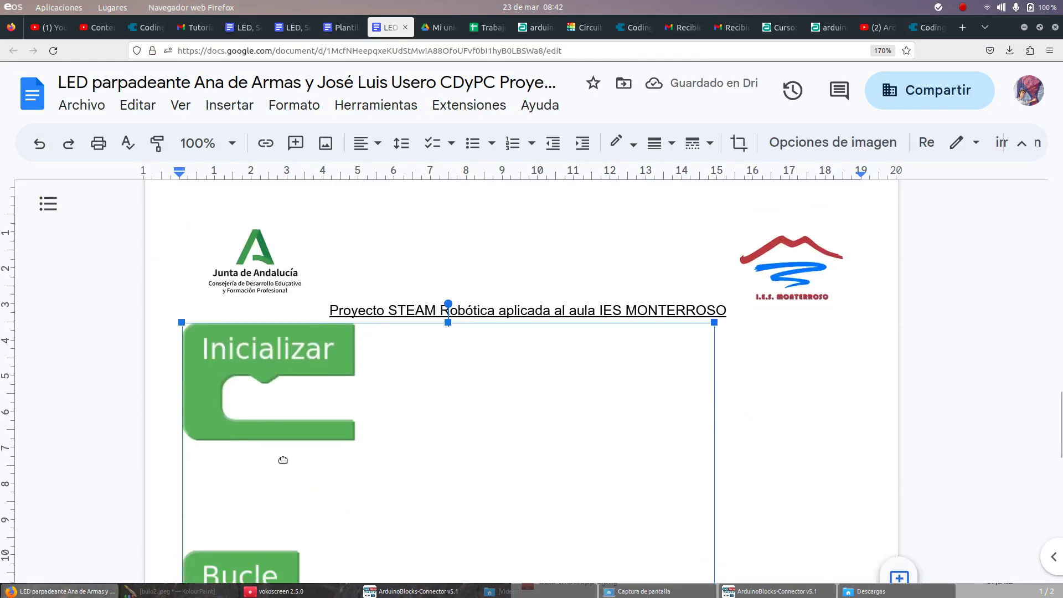
{"action": "scroll", "coordinate": [284, 452], "scroll_direction": "down", "scroll_amount": 10}
{"action": "scroll", "coordinate": [266, 445], "scroll_direction": "down", "scroll_amount": 5}
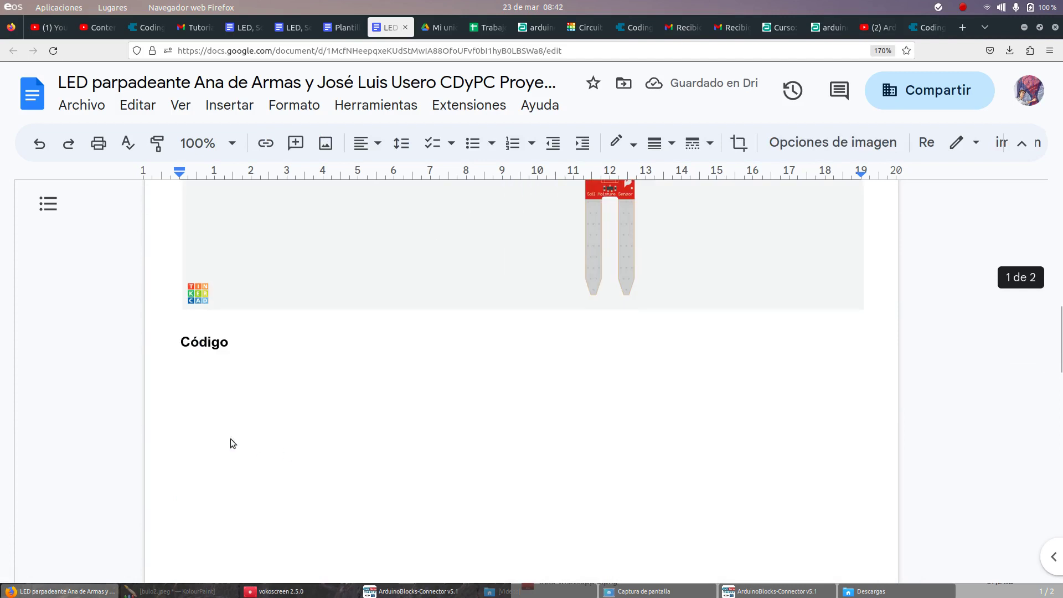
{"action": "left_click", "coordinate": [182, 342]}
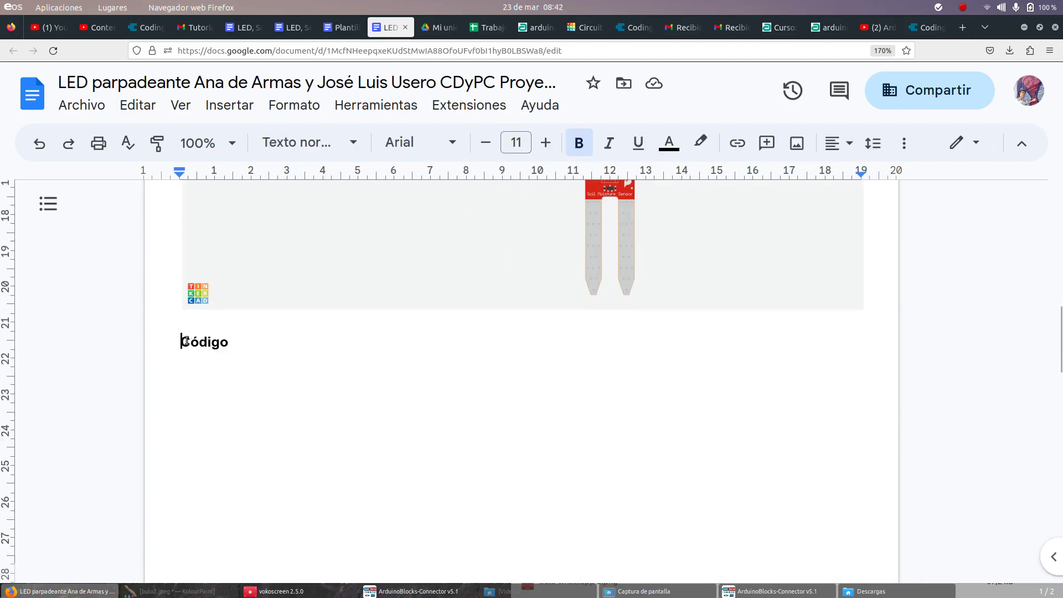
{"action": "key", "text": "Return"}
{"action": "key", "text": "Return"}
{"action": "key", "text": "Return"}
{"action": "key", "text": "BackSpace"}
{"action": "key", "text": "BackSpace"}
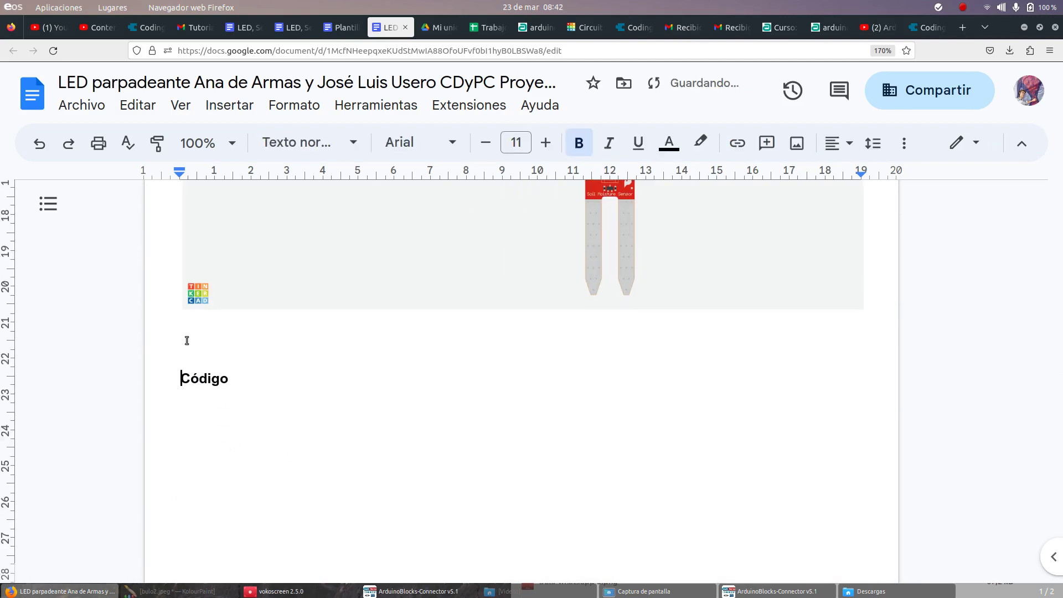
{"action": "left_click", "coordinate": [227, 109]}
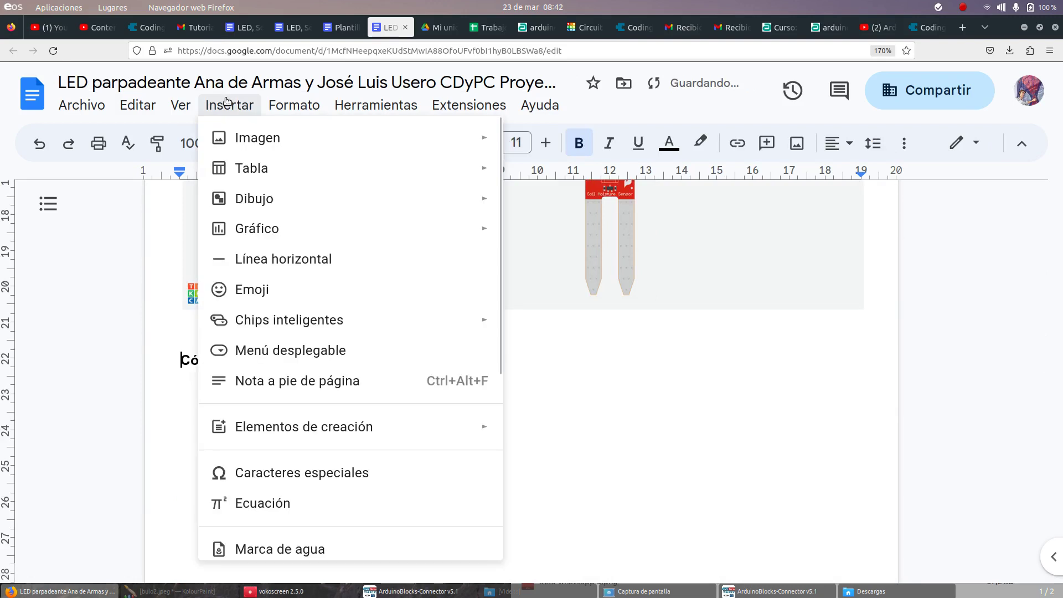